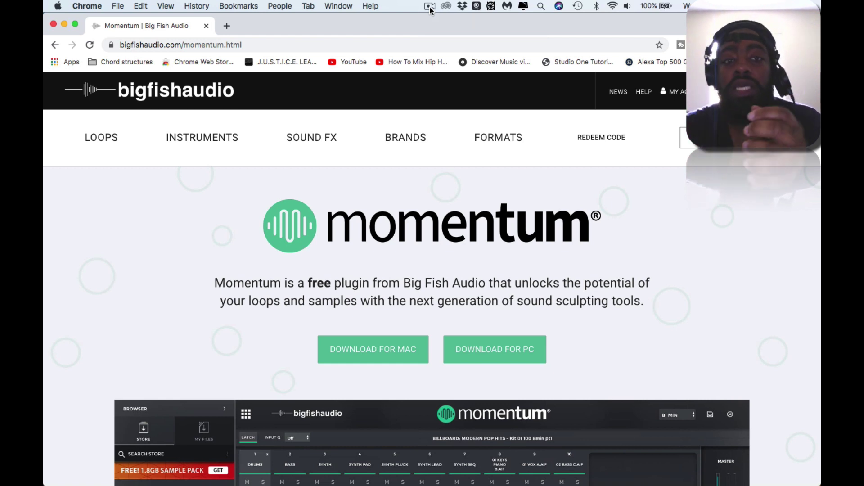
Step: Read the Momentum product page, examining the plugin preview, feature descriptions, tutorial section and minimum system requirements
scroll(479, 244, down, 5)
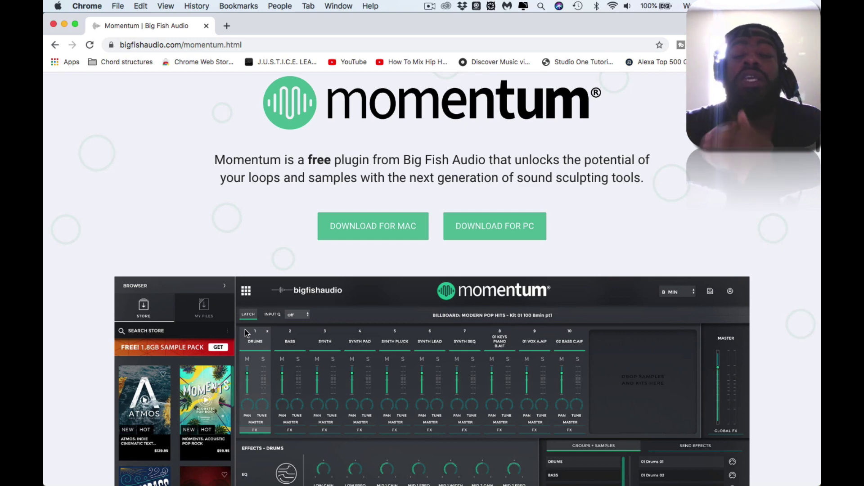
scroll(245, 328, down, 10)
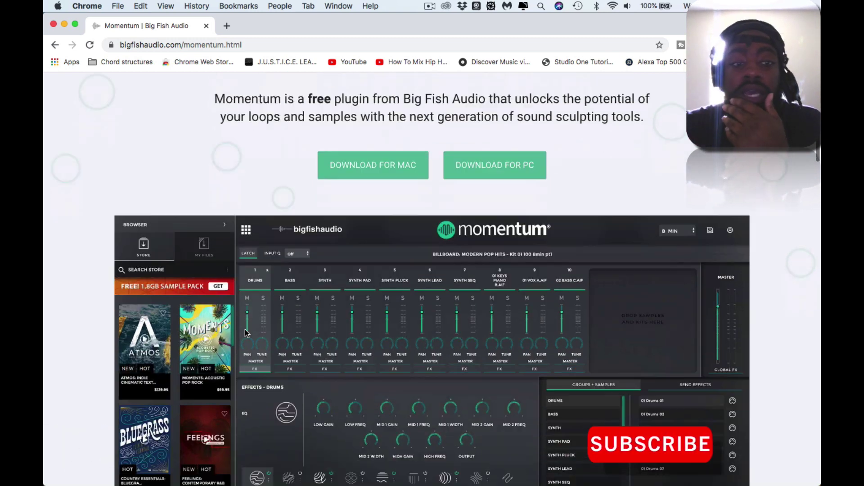
scroll(246, 333, down, 3)
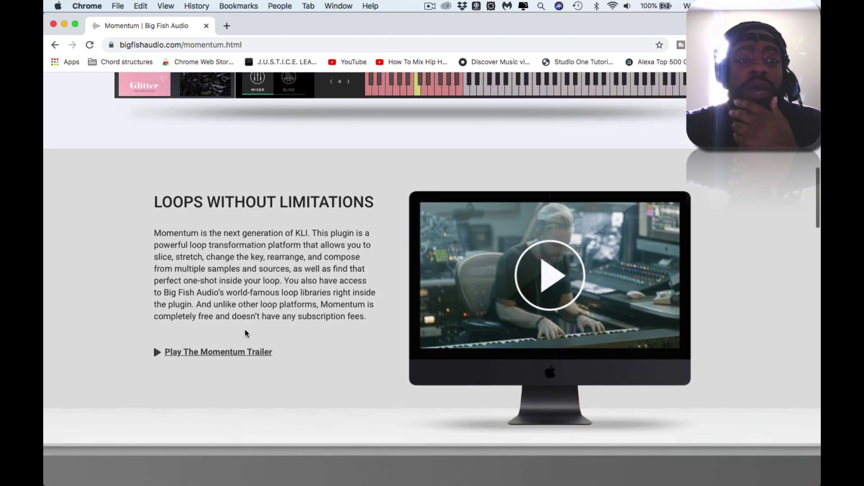
scroll(245, 333, down, 3)
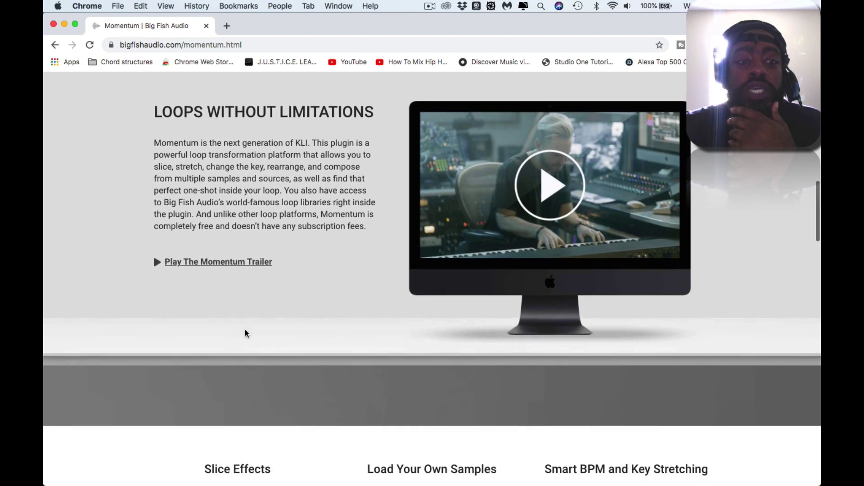
scroll(245, 333, down, 7)
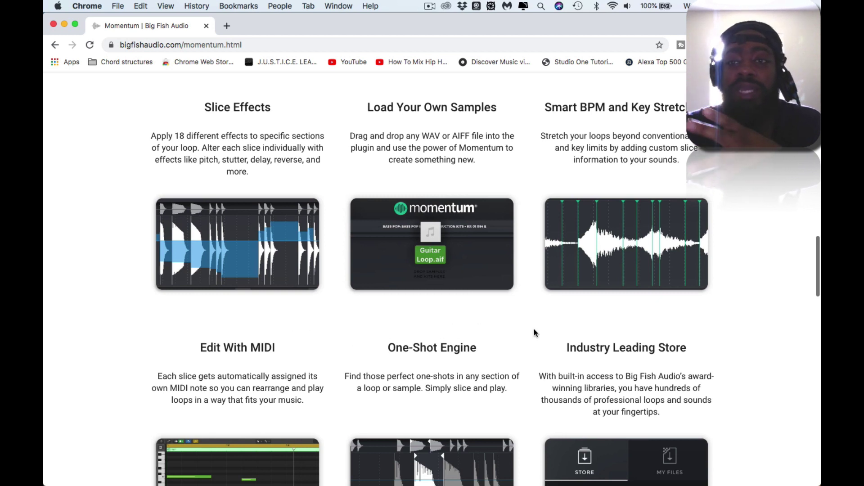
scroll(534, 332, down, 5)
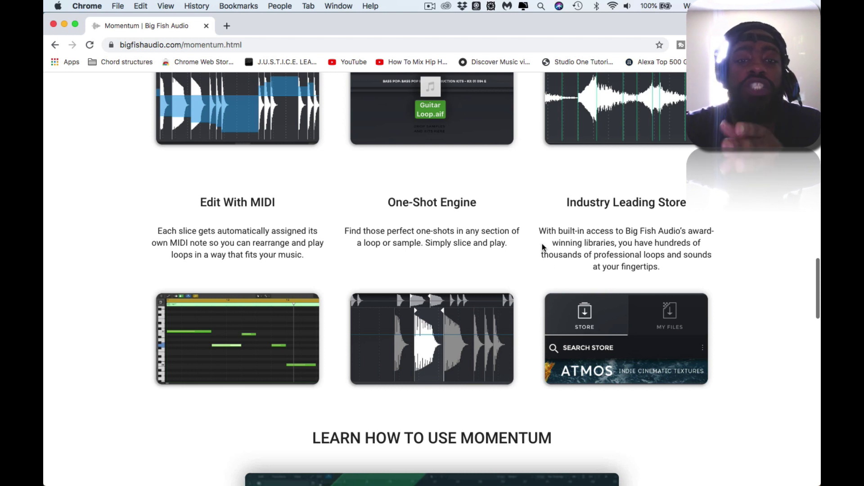
scroll(543, 247, down, 1)
scroll(543, 247, down, 3)
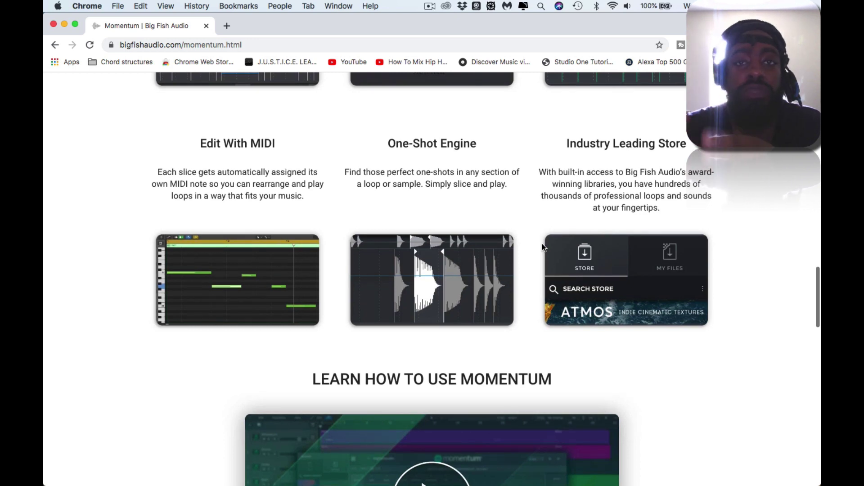
scroll(542, 244, down, 15)
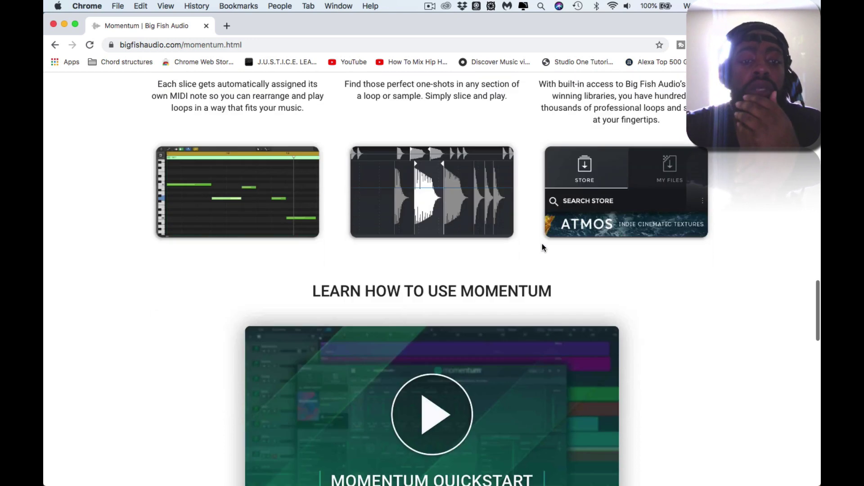
scroll(543, 247, down, 10)
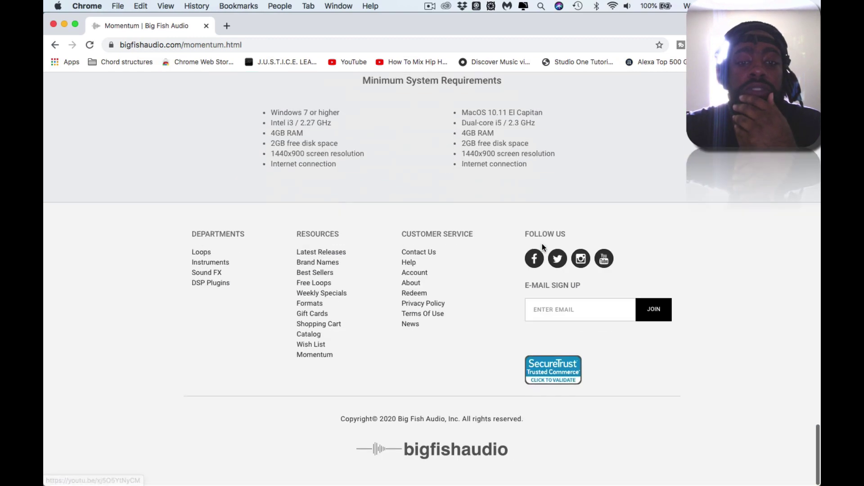
scroll(543, 246, up, 20)
scroll(542, 244, up, 2)
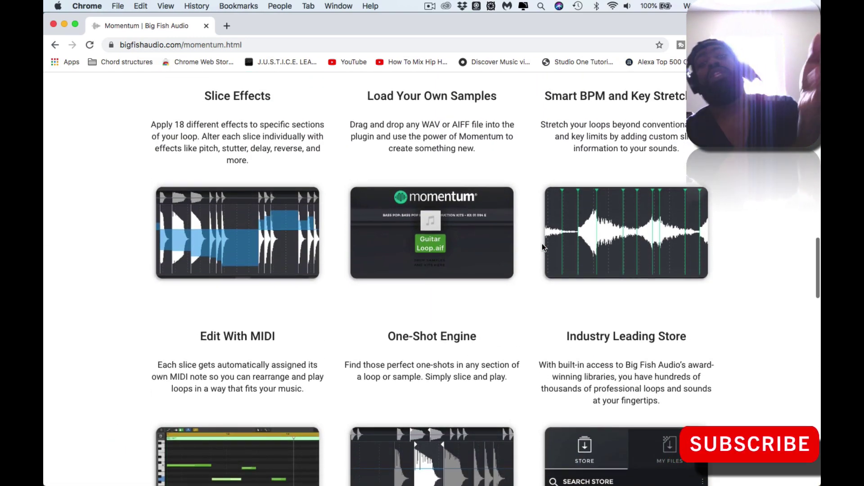
scroll(542, 244, up, 15)
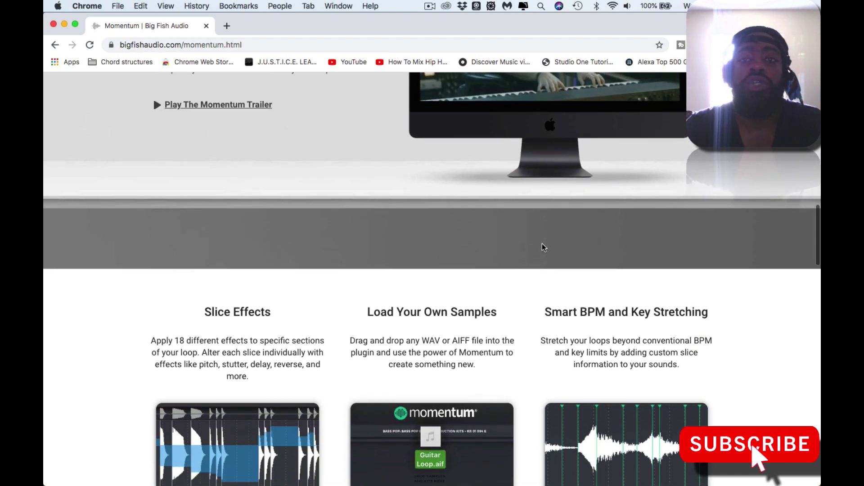
scroll(542, 247, up, 7)
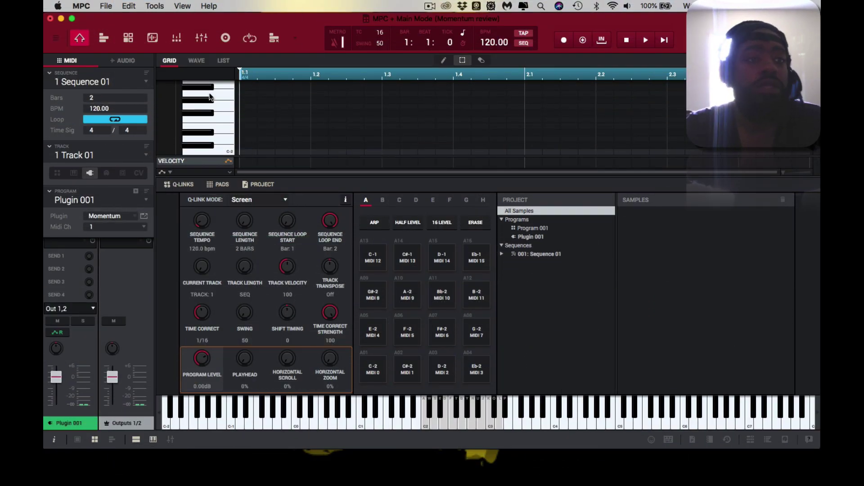
Step: Open the Momentum plugin window in MPC, look through the sample packs in its store, and collapse the browser
click(144, 217)
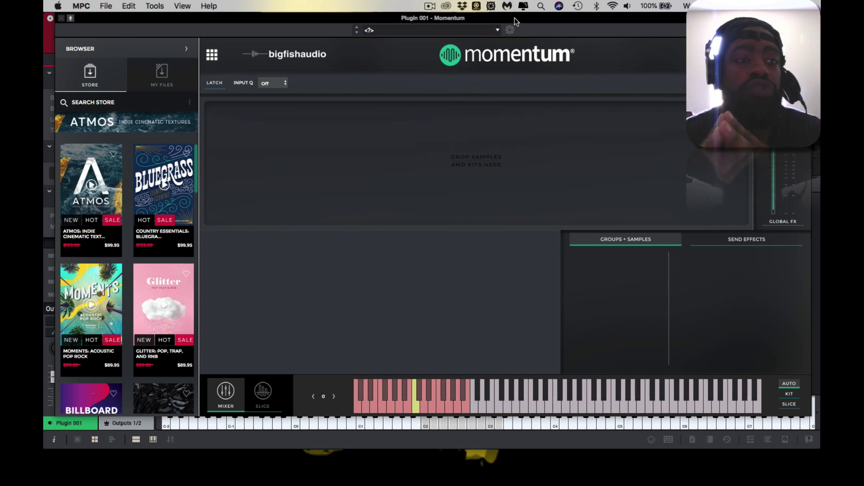
drag(514, 18, 515, 17)
scroll(152, 245, down, 3)
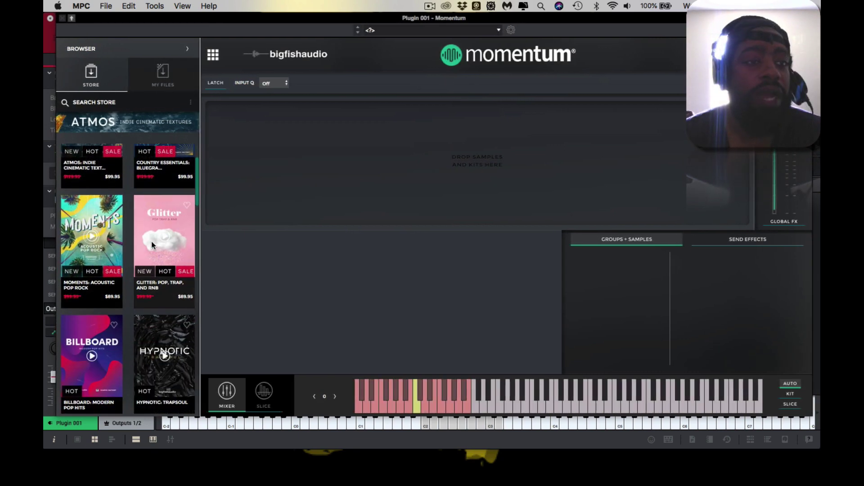
scroll(152, 245, down, 5)
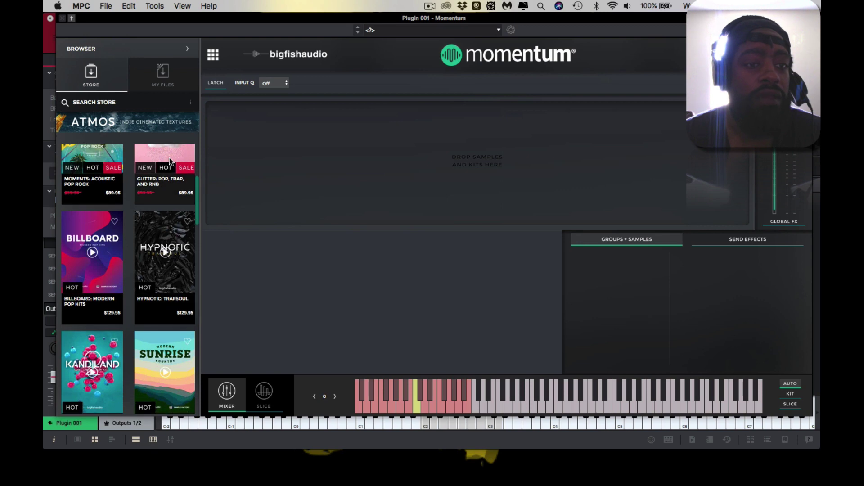
scroll(158, 343, down, 8)
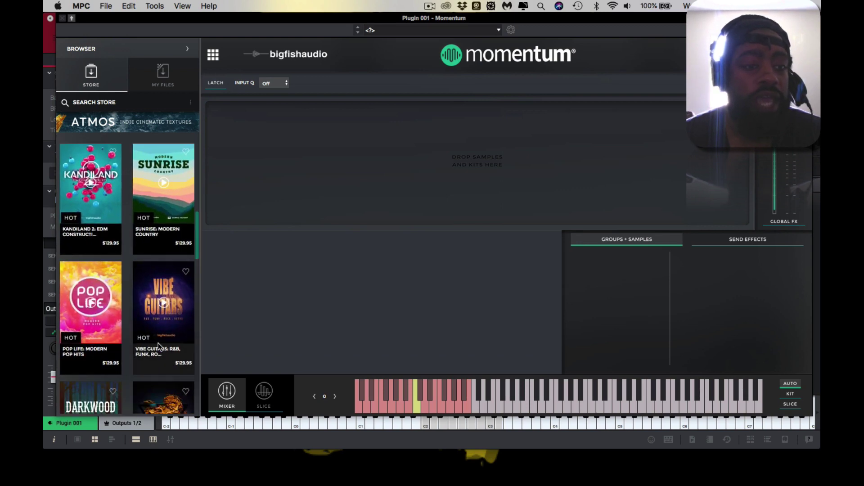
scroll(158, 343, down, 20)
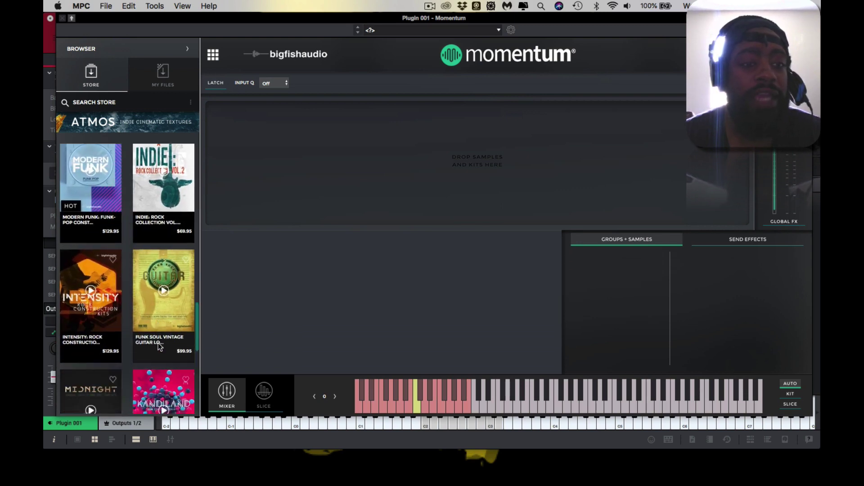
scroll(158, 343, down, 10)
scroll(158, 345, up, 20)
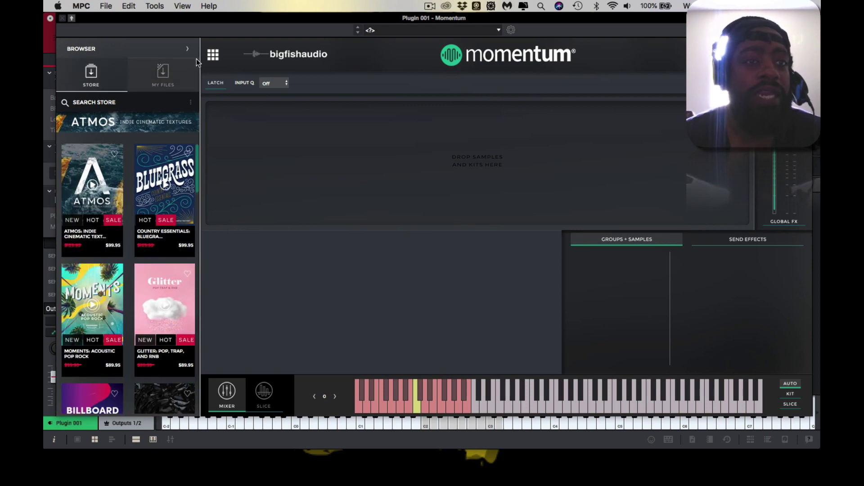
click(188, 51)
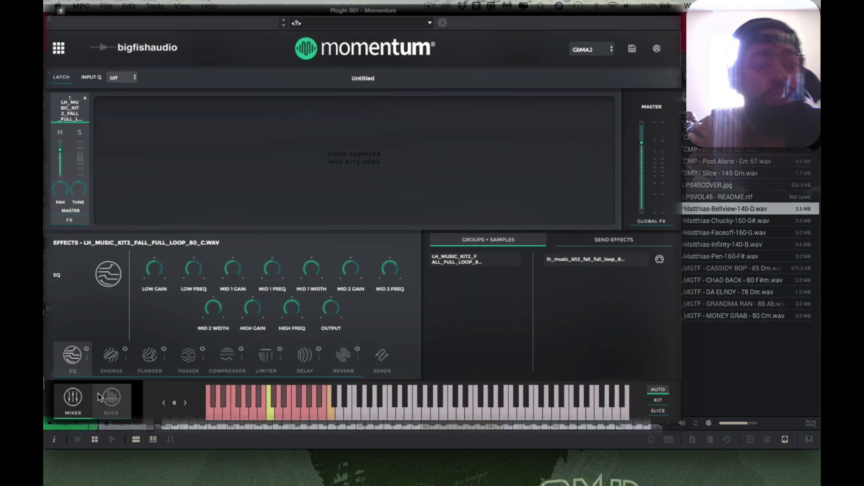
Step: Open the slice page for the loaded loop and review its key and slice repeat options, leaving them unset
click(122, 388)
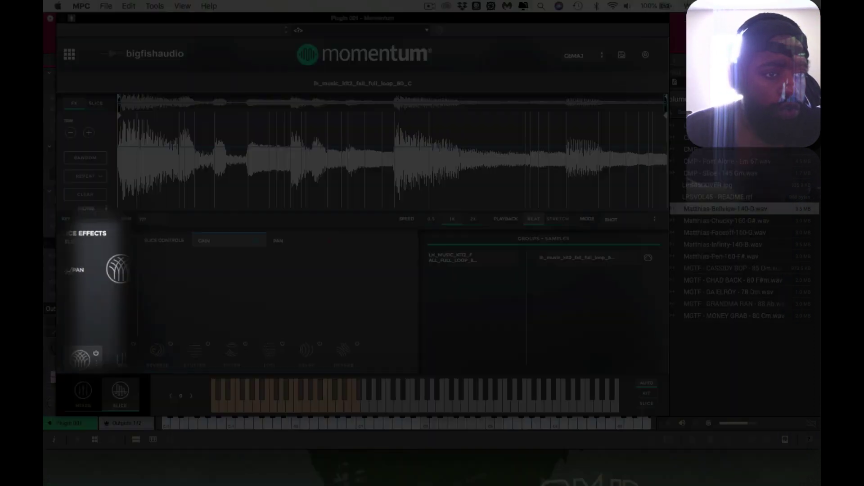
click(94, 252)
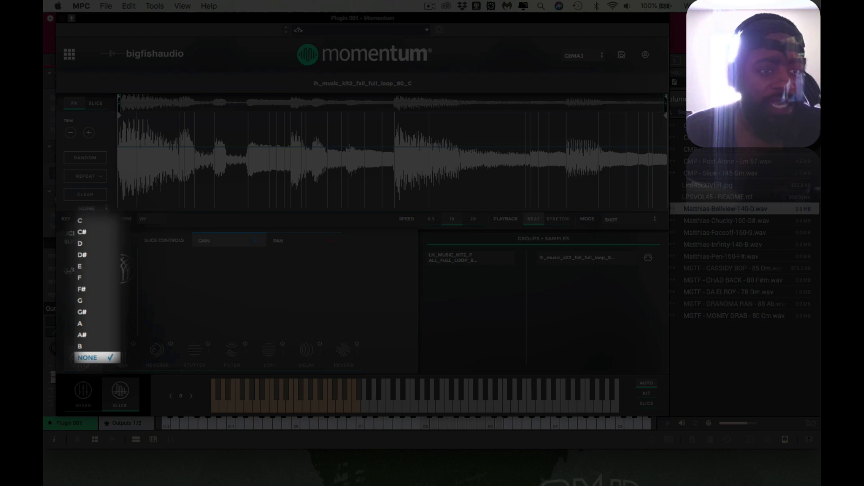
click(151, 221)
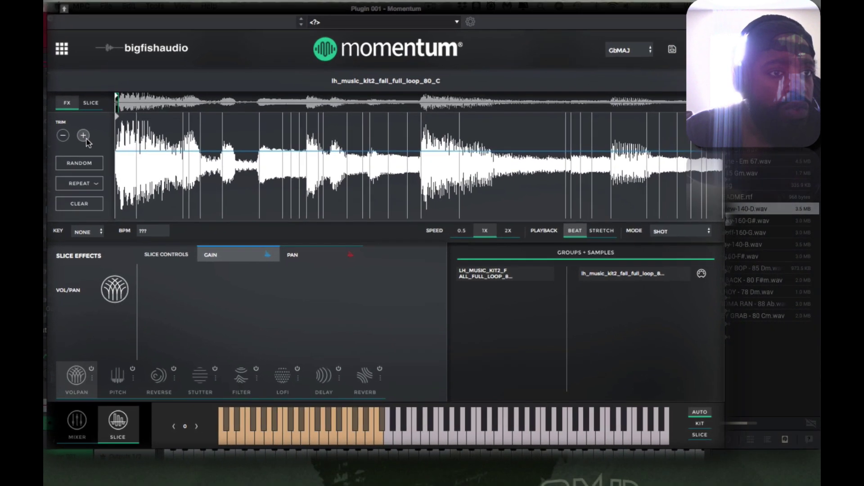
click(99, 176)
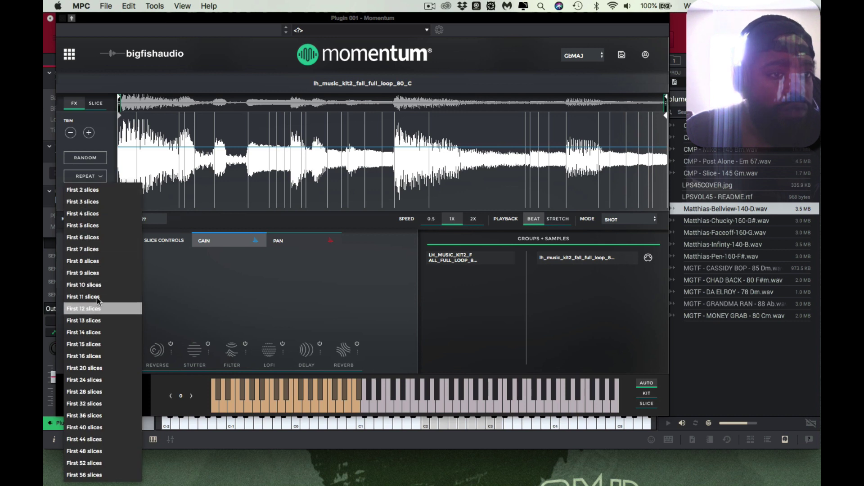
click(103, 134)
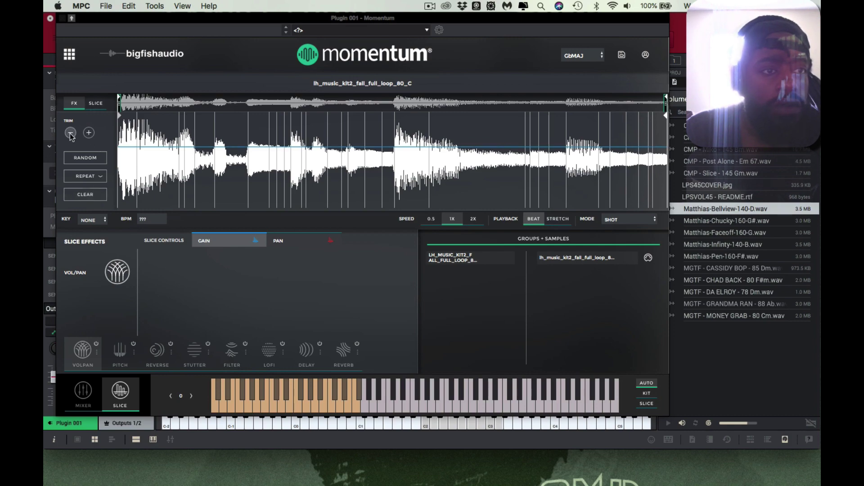
Step: Show the loop's slice markers, and undo the last change in the MPC project
click(95, 103)
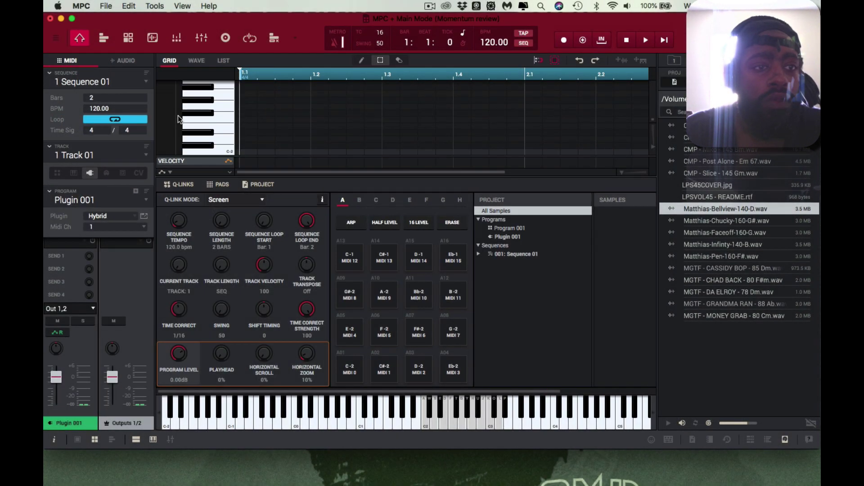
key(super+z)
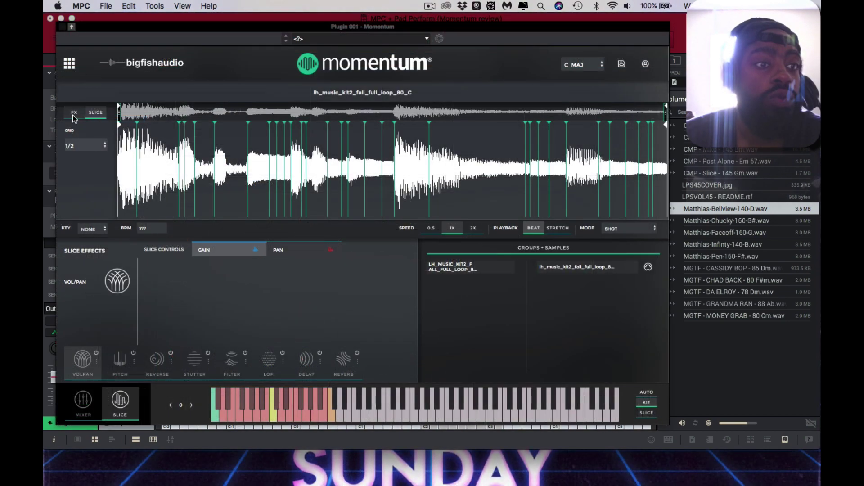
Step: Review the repeat options in the effects view, clear the loop's slice effects, and return to the slice markers
click(74, 114)
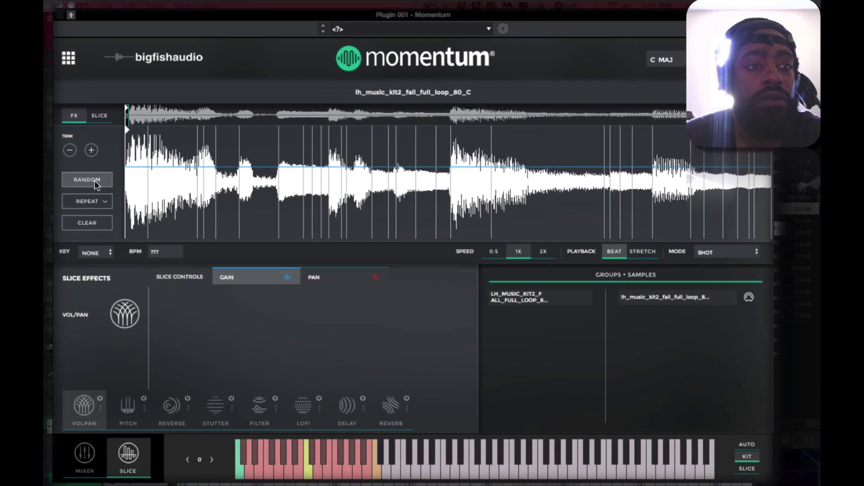
click(104, 205)
click(112, 152)
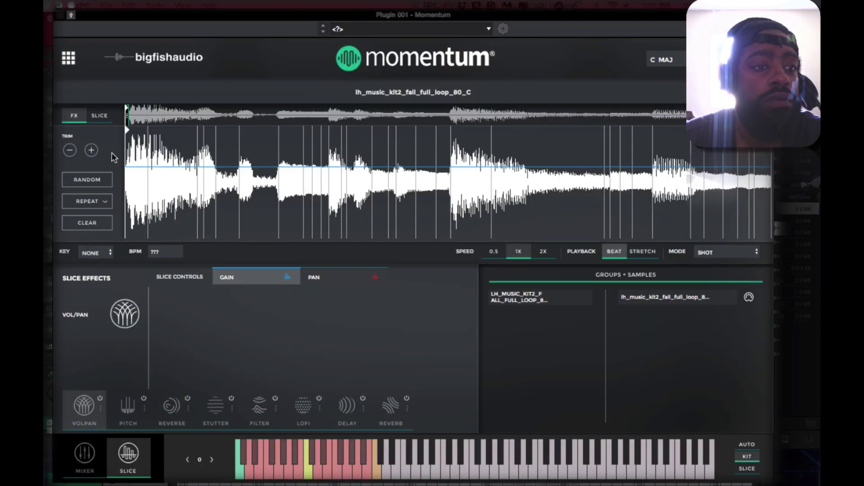
click(103, 223)
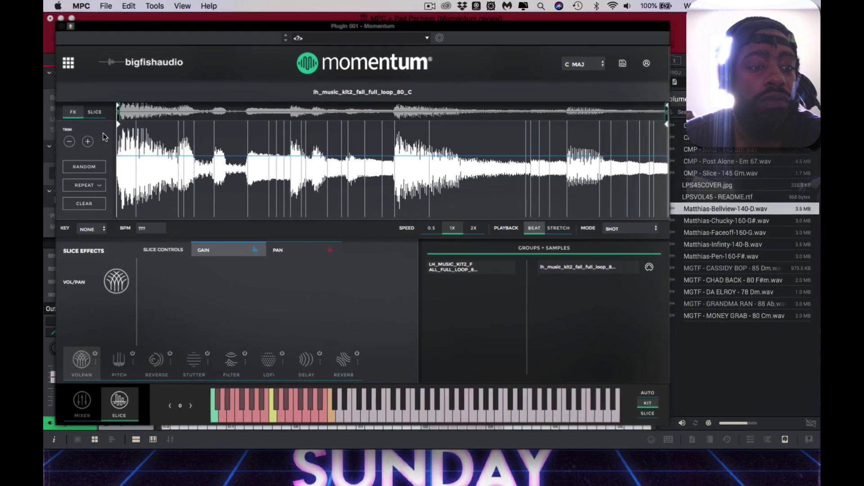
click(92, 105)
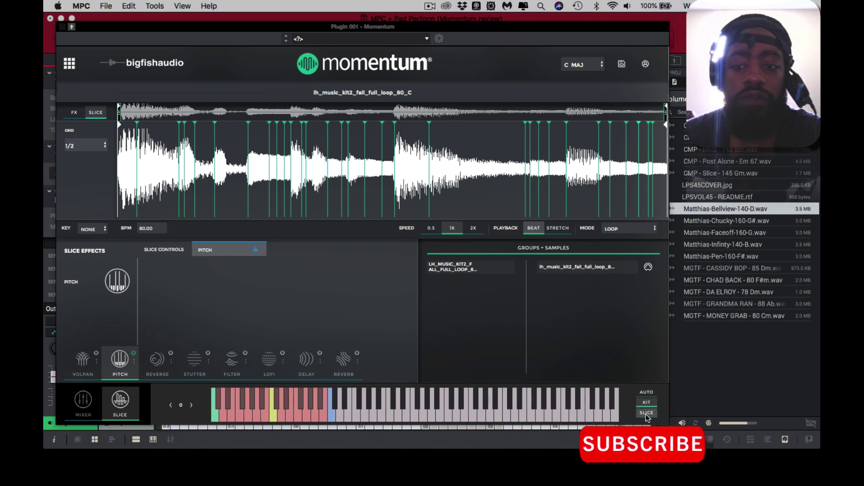
Step: Compare the Slice and Kit keyboard mappings for the loop, and set the mapping to Auto
click(646, 413)
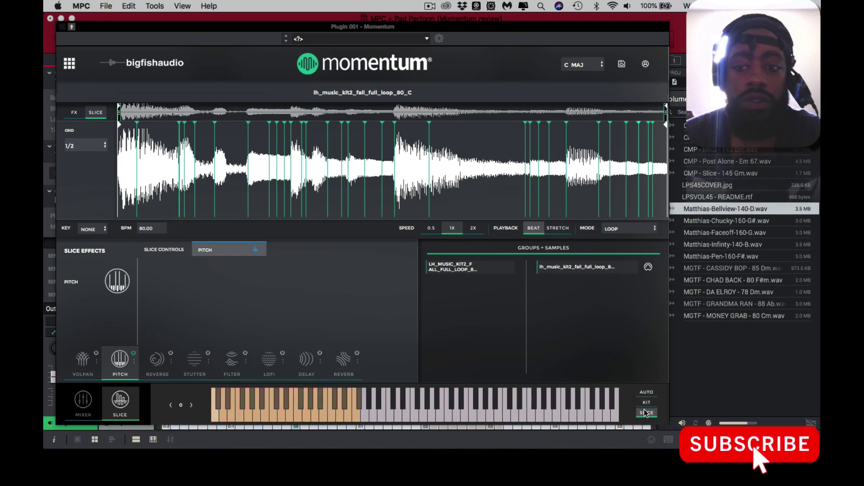
click(646, 403)
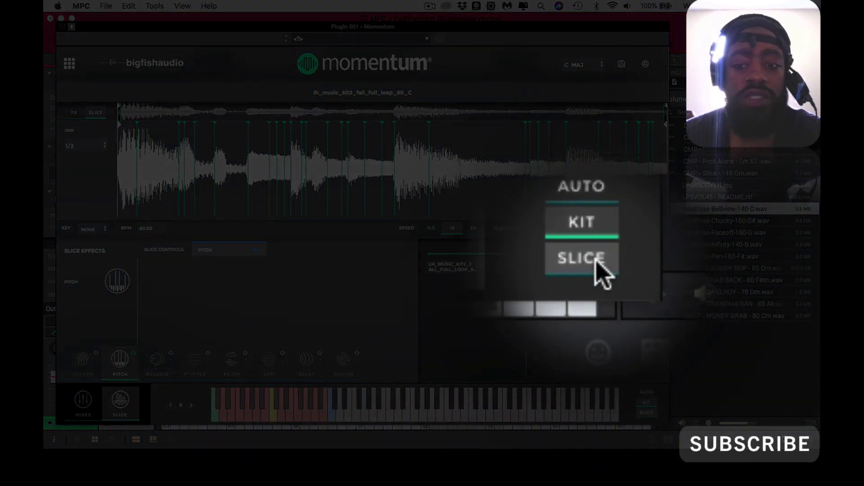
click(645, 413)
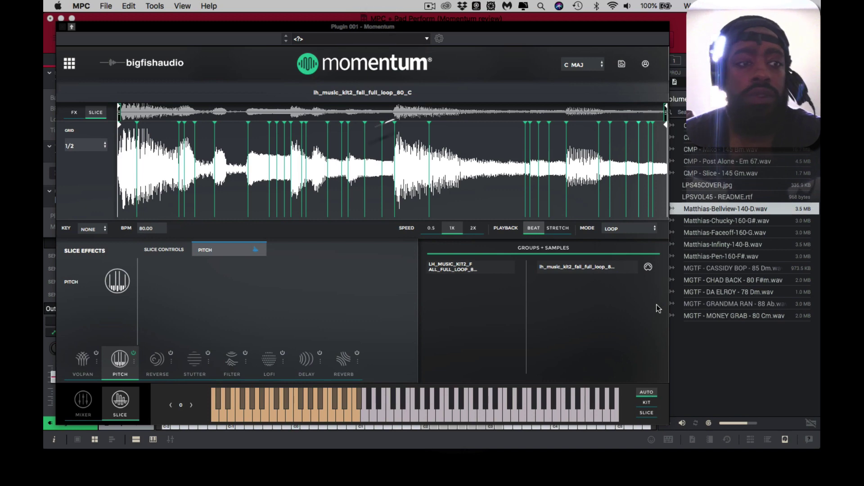
Step: Set the loop's slice playback mode to Shot
click(629, 231)
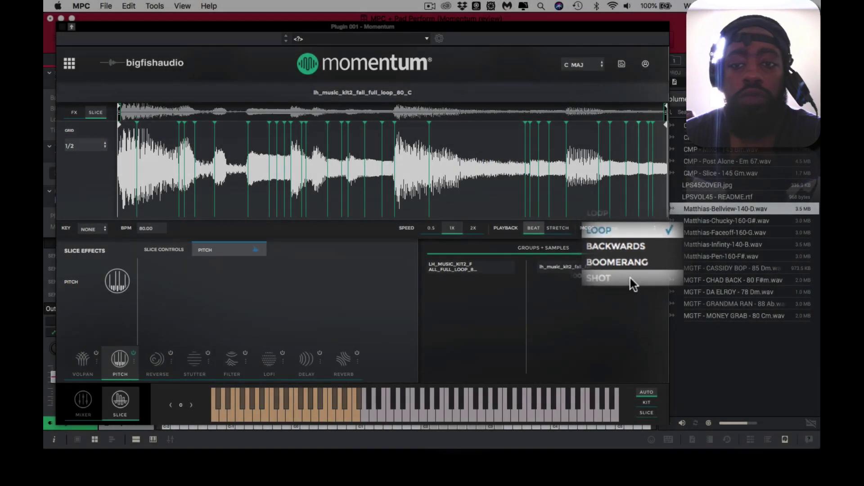
click(631, 269)
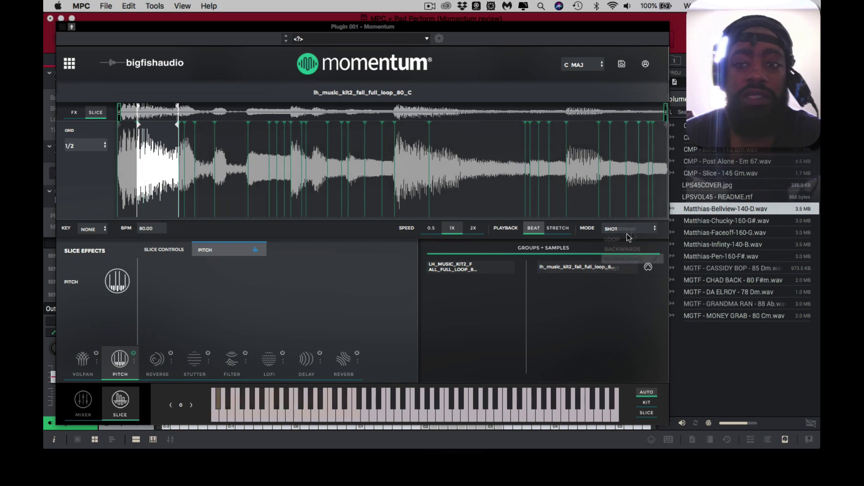
Step: Try the Backwards and Boomerang playback modes on the loop's slices, and set the mode to Loop
click(627, 231)
click(628, 250)
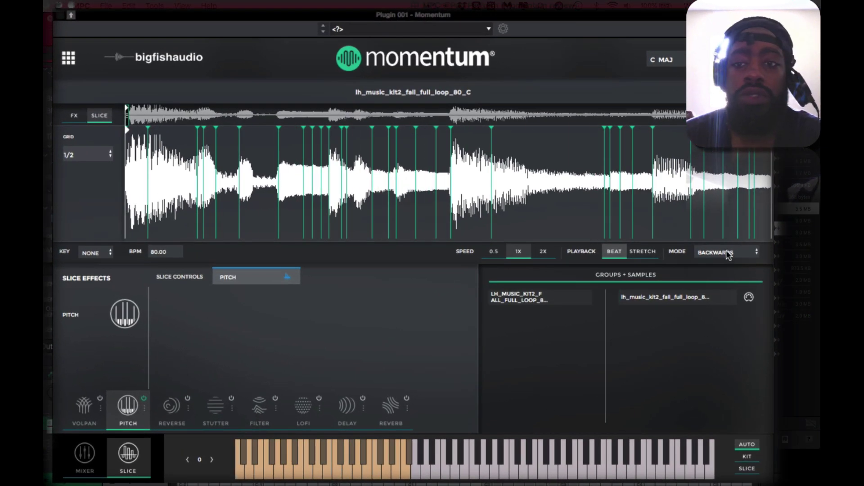
click(728, 253)
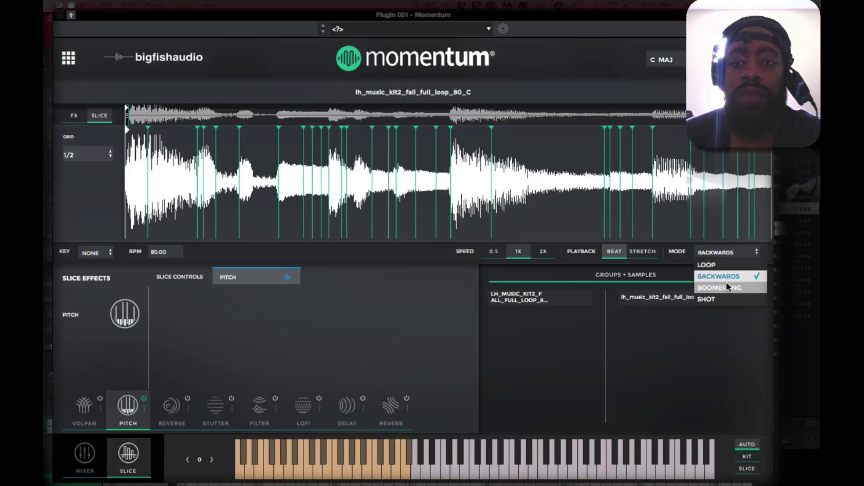
click(726, 283)
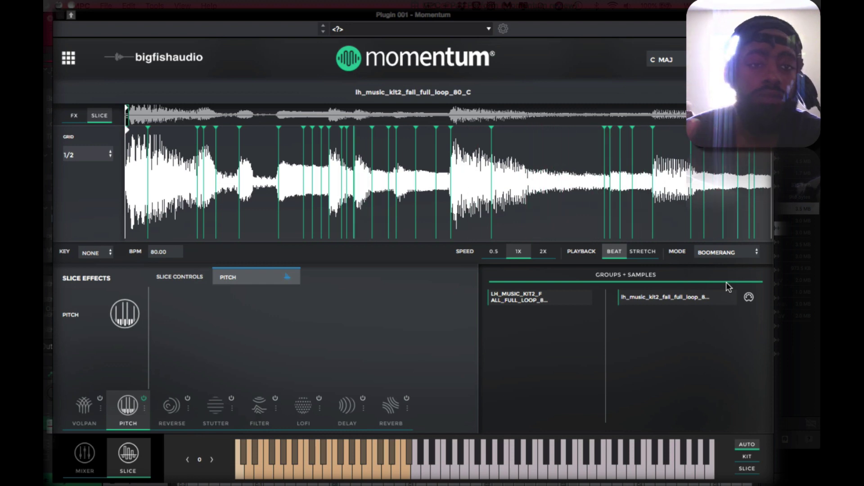
click(741, 250)
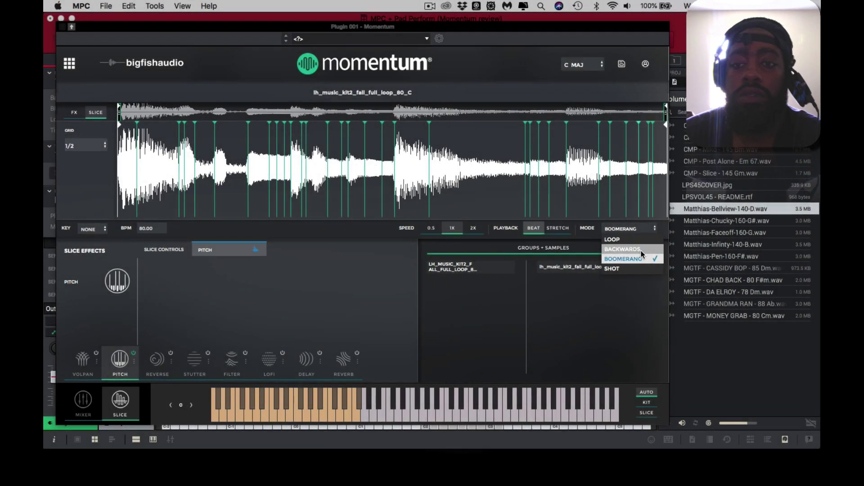
click(641, 248)
click(640, 228)
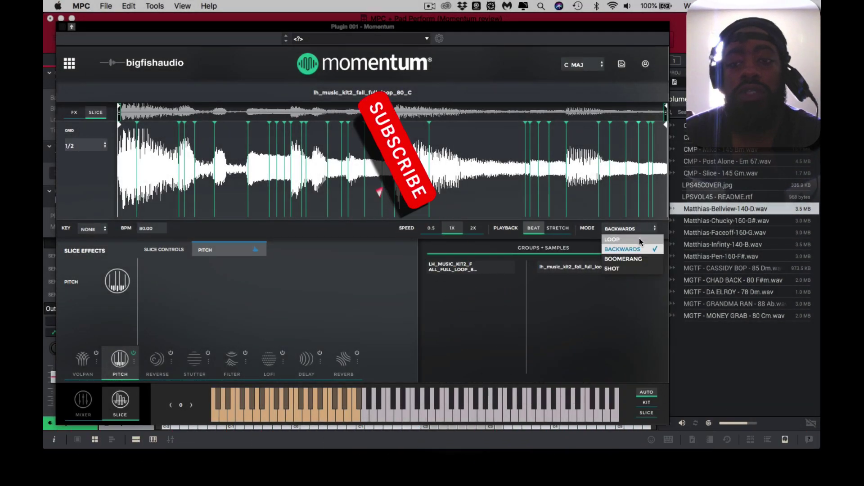
click(639, 239)
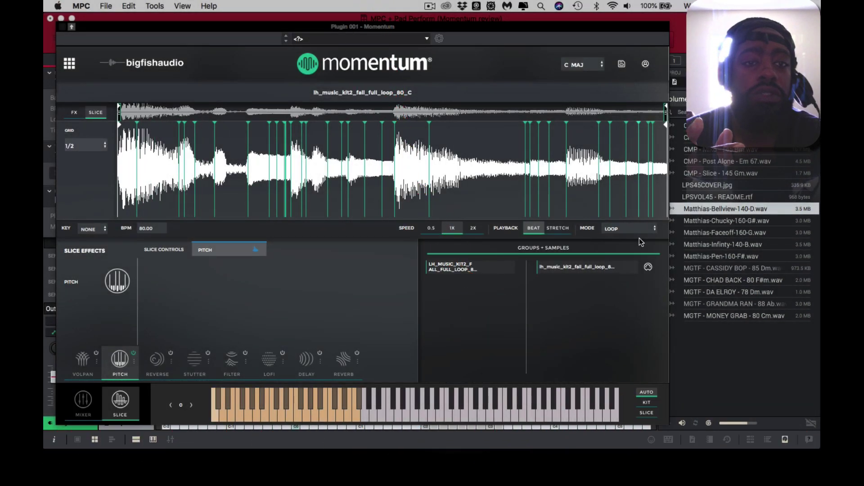
Step: Try the 1/4, 1/4 triplet, 1/8 and 1/16 slice grids on the loop
click(92, 147)
click(91, 172)
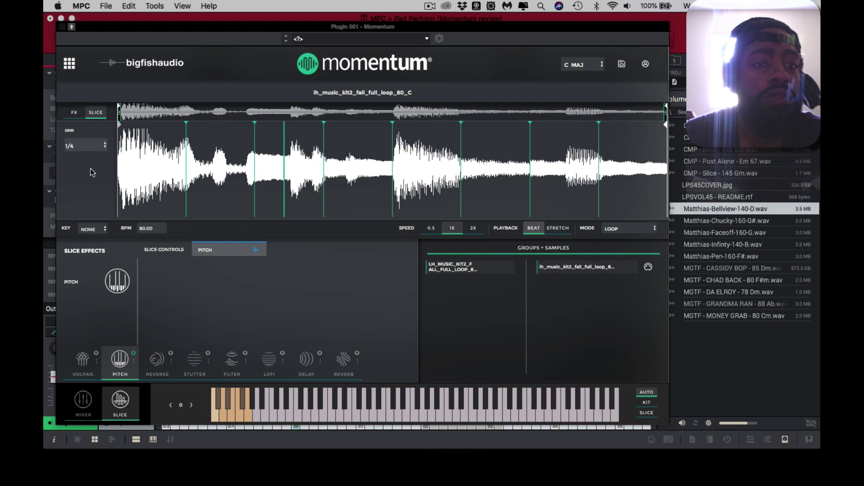
click(90, 146)
click(88, 181)
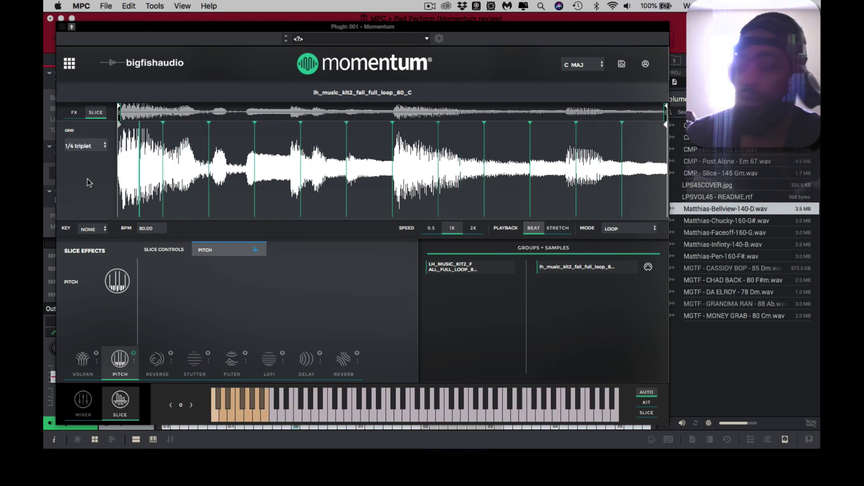
click(90, 146)
click(90, 199)
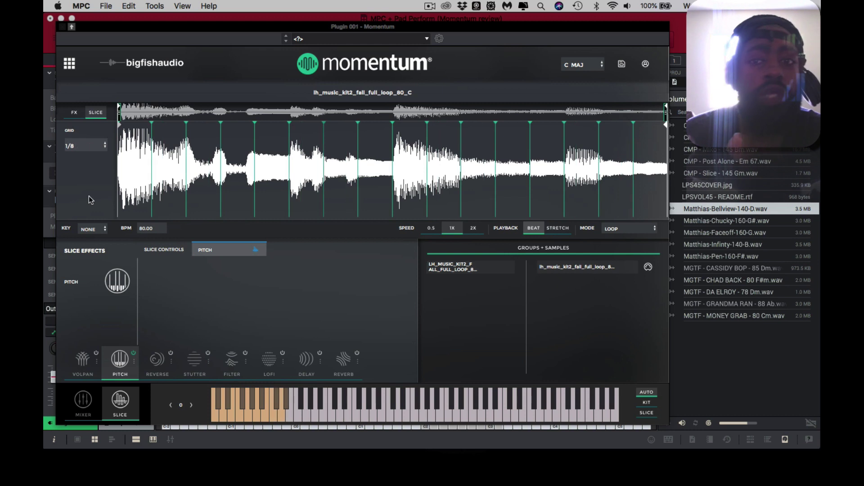
click(78, 147)
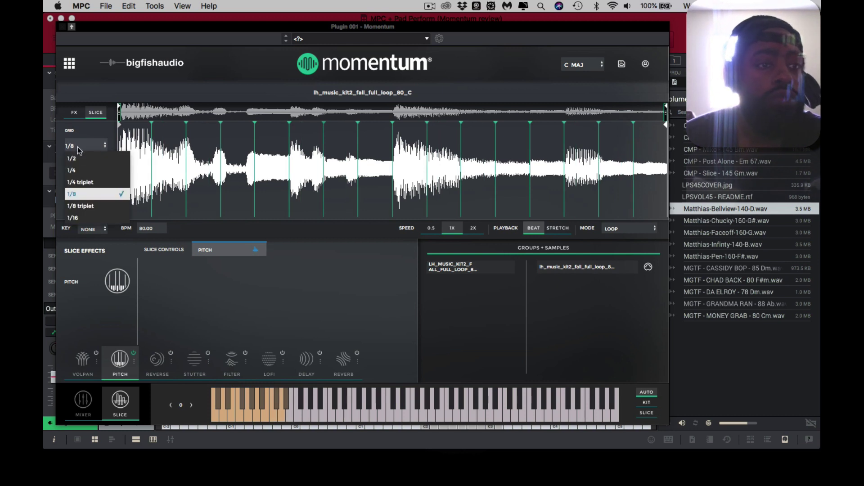
click(89, 218)
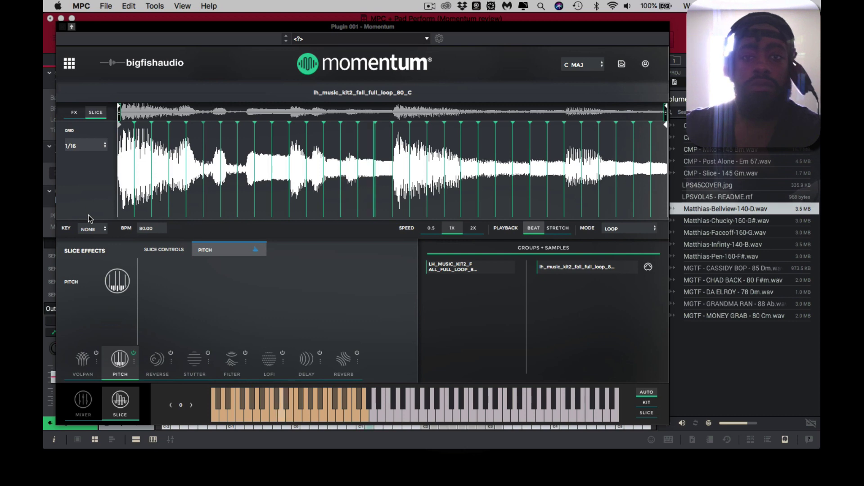
Step: Set the loop's slice grid to 1/4 and the plugin's overall key to C MIN
drag(293, 26, 330, 18)
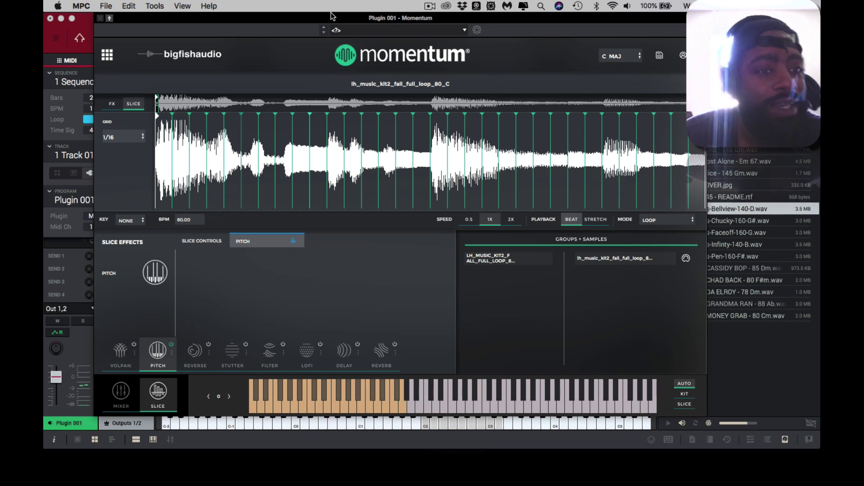
click(123, 136)
click(130, 164)
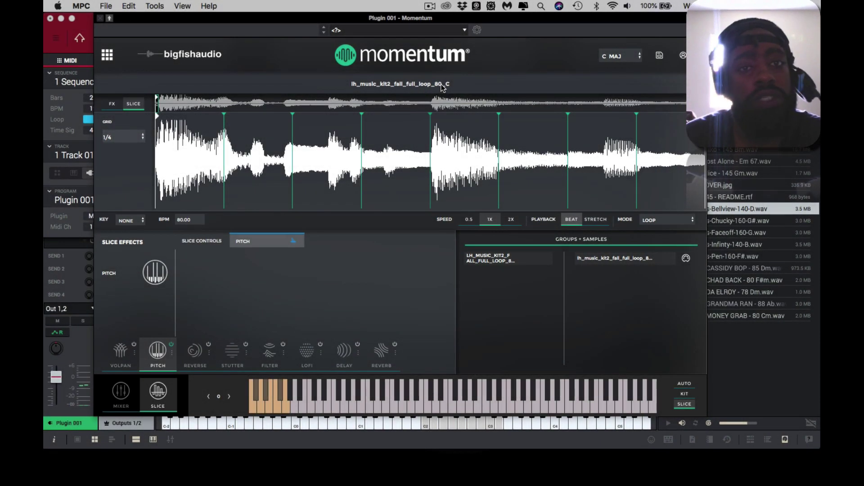
click(132, 220)
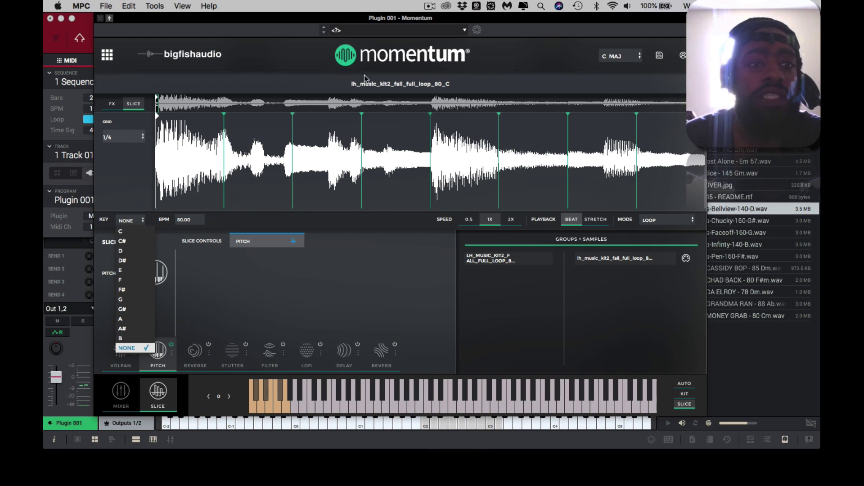
click(387, 106)
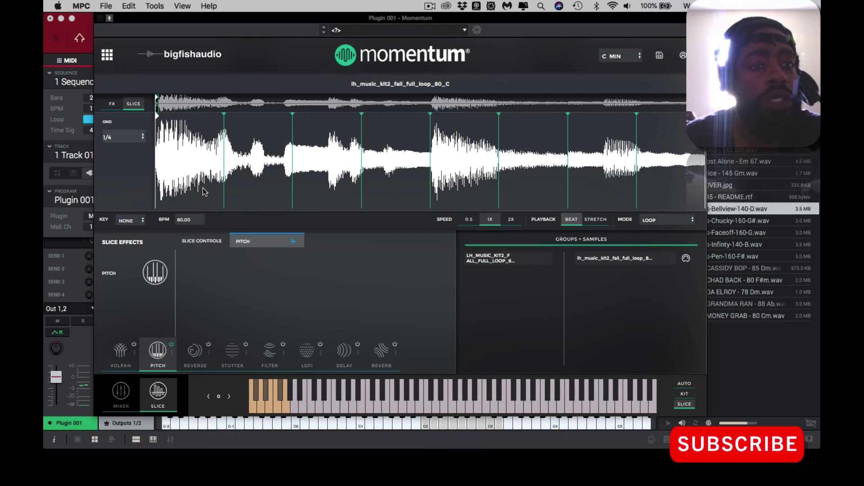
Step: Draw alternating raised and lowered pitch values across the loop's eight slices in the effects view, and set the keyboard mapping to Slice
click(112, 104)
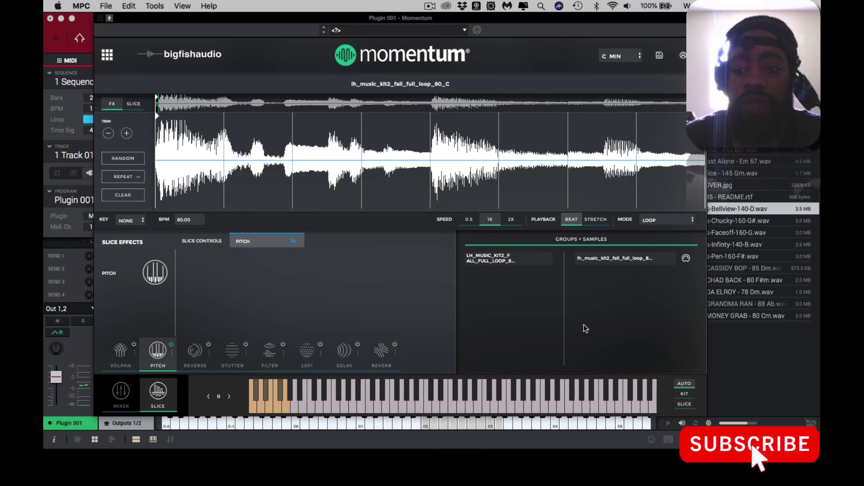
click(684, 394)
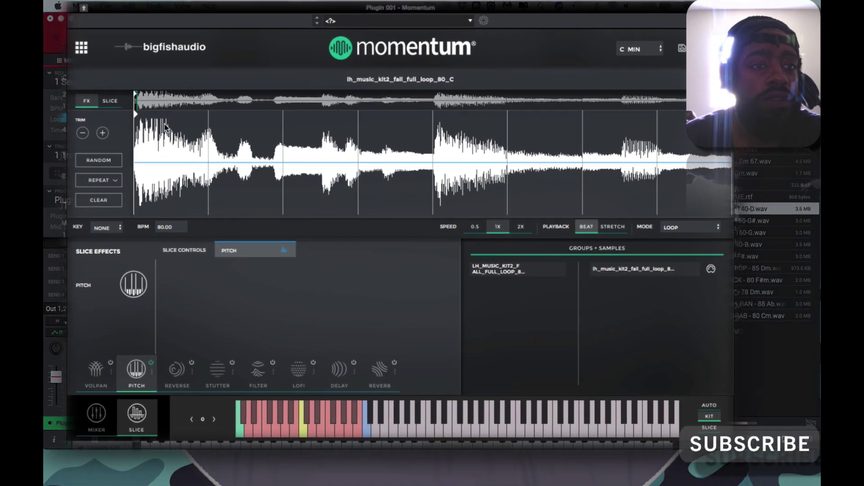
click(181, 136)
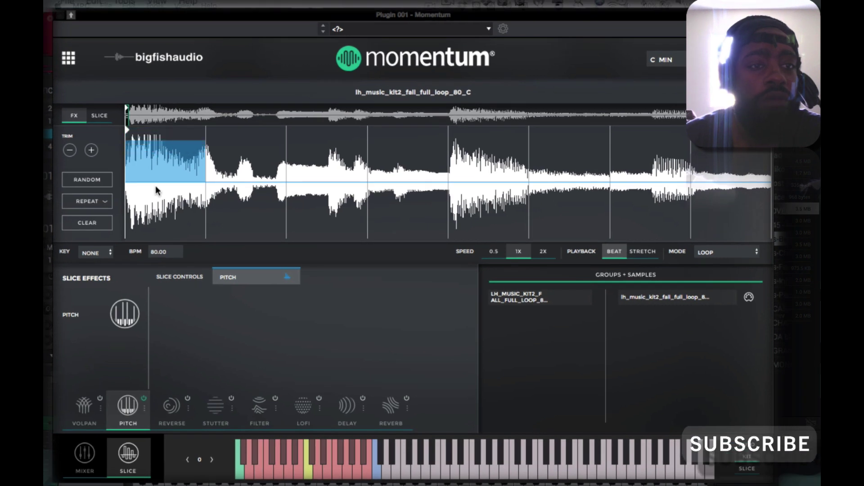
click(231, 201)
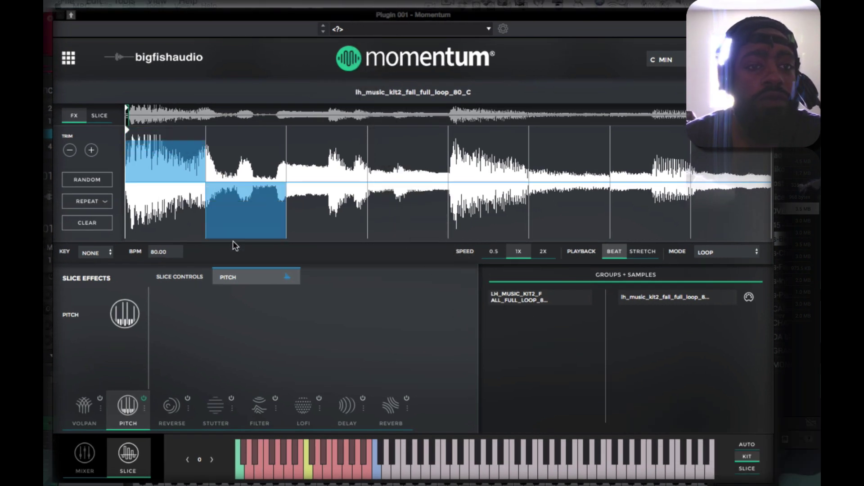
click(327, 174)
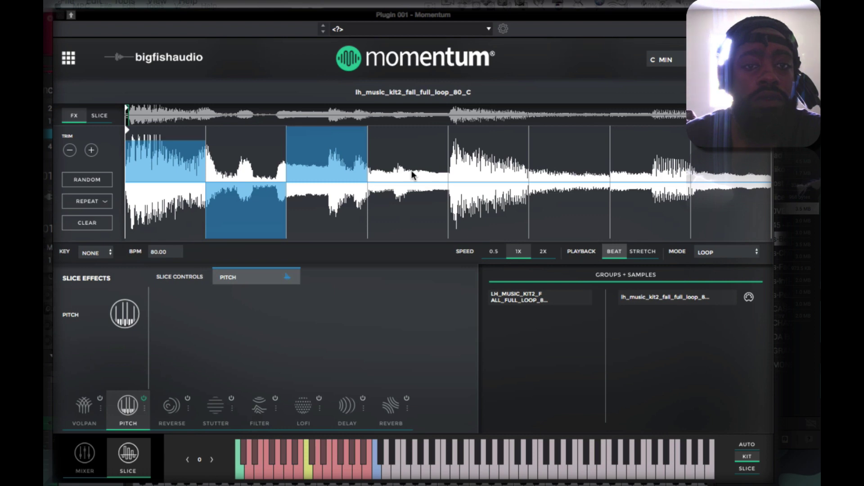
click(414, 211)
click(488, 167)
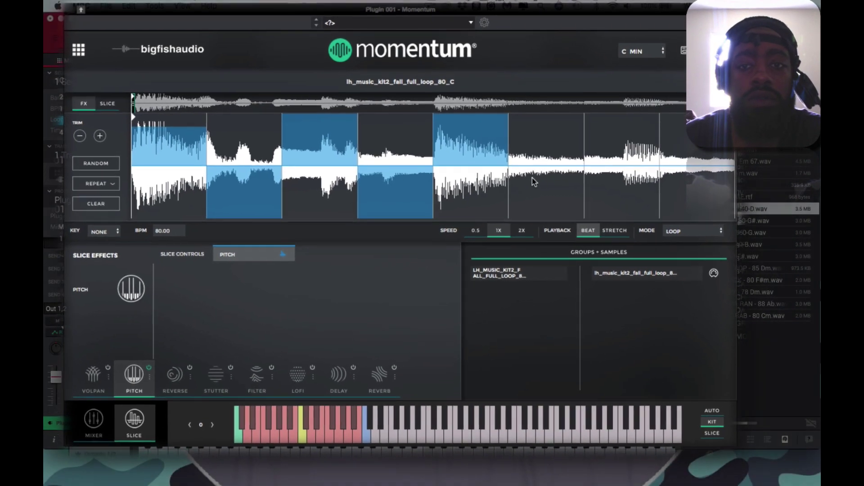
click(540, 198)
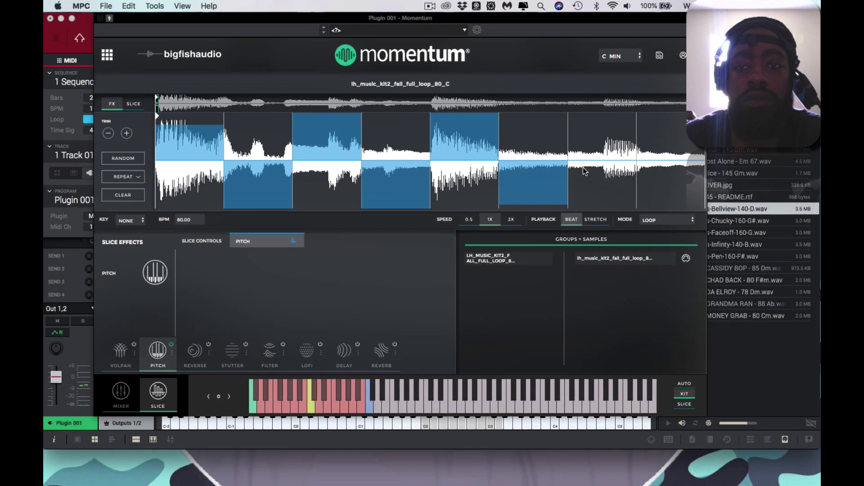
click(622, 170)
click(670, 189)
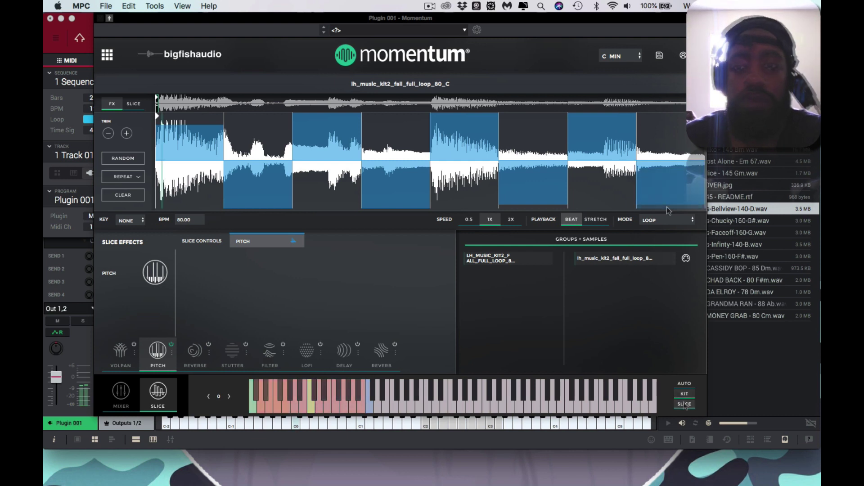
click(685, 404)
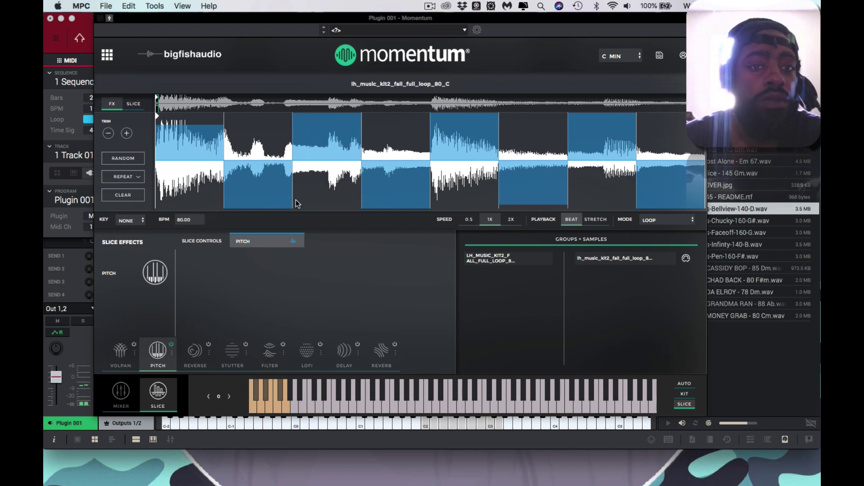
Step: Randomize the slices' pitch values several times, clearing them between attempts, and keep a random pattern
click(129, 161)
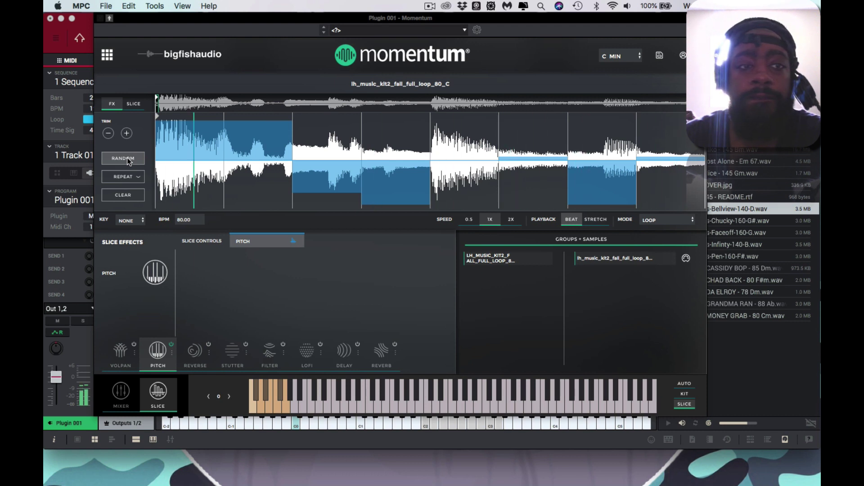
click(129, 162)
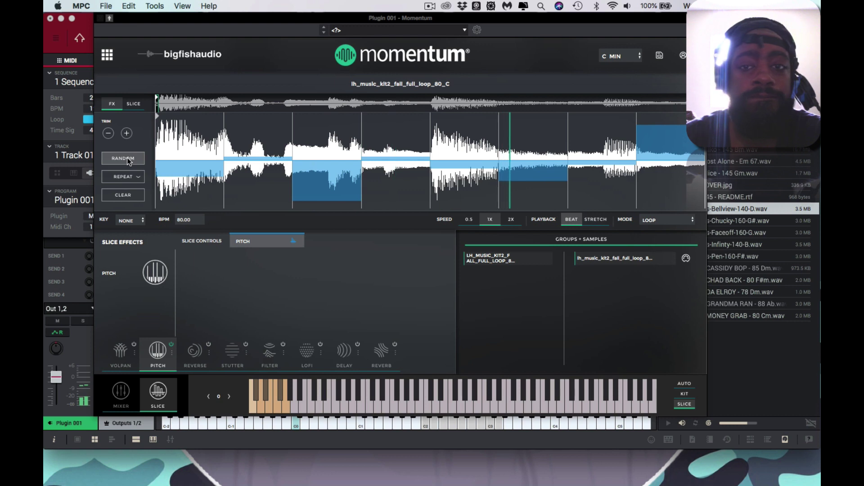
click(134, 197)
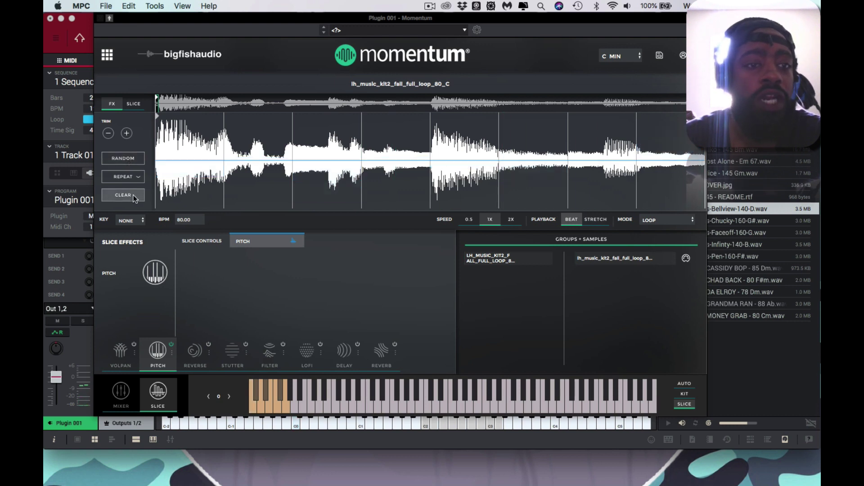
click(135, 161)
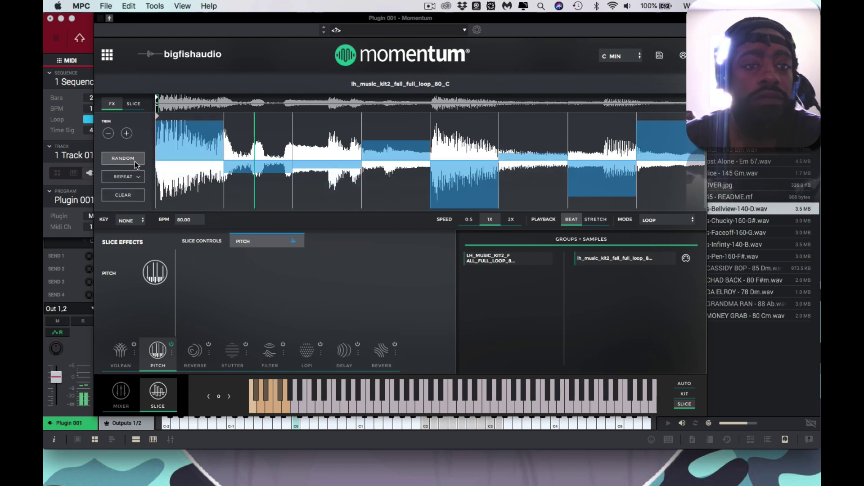
click(135, 199)
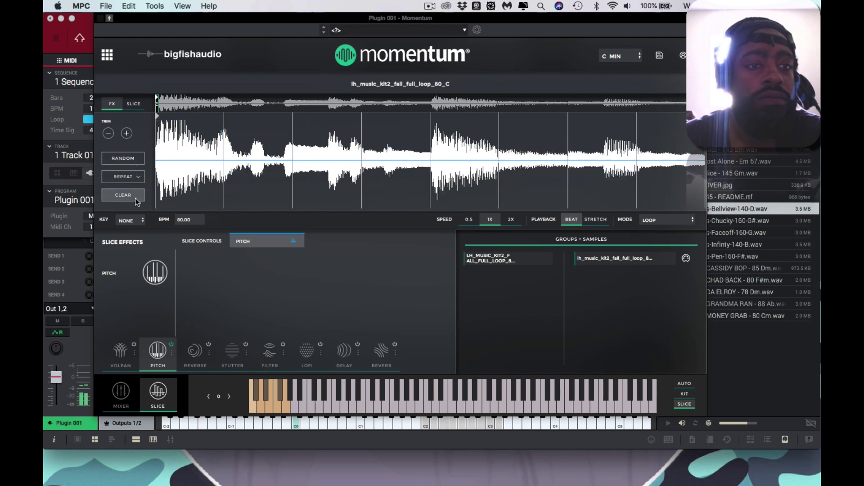
click(134, 182)
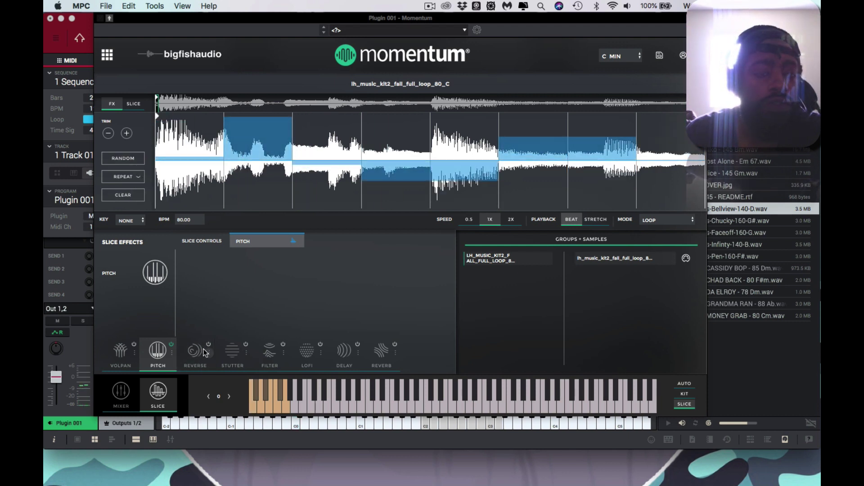
Step: Apply the Reverse effect to the loop's first, third and fifth slices
click(200, 351)
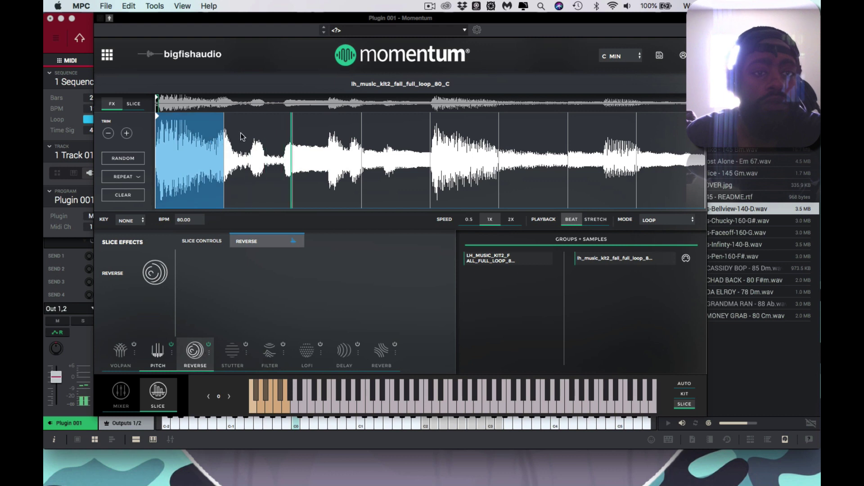
click(322, 128)
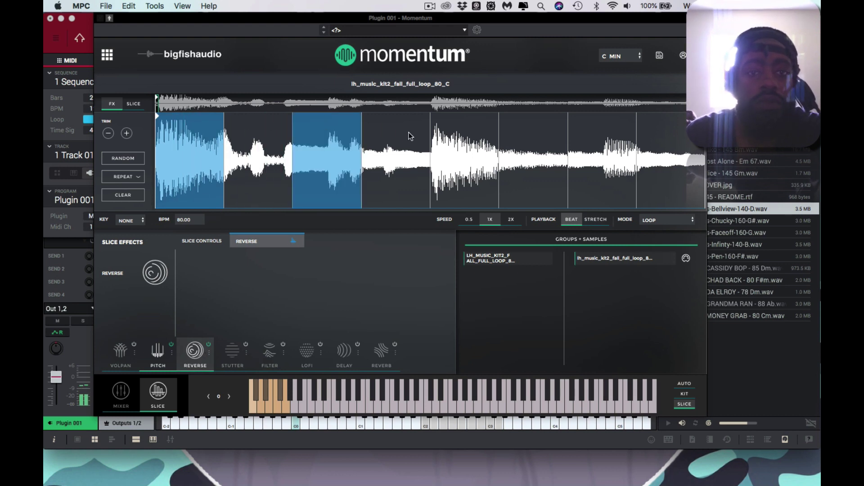
click(461, 129)
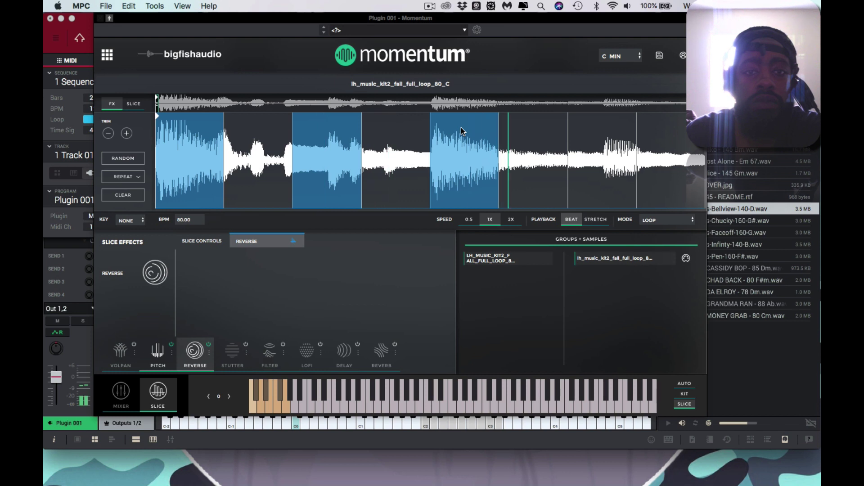
Step: Switch on the Stutter effect and draw low stutter values on the loop's first, third and fifth slices
click(246, 350)
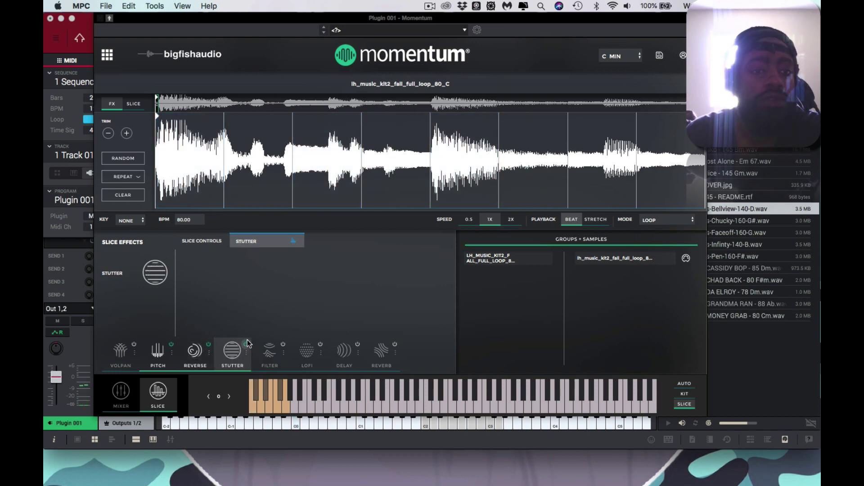
click(210, 121)
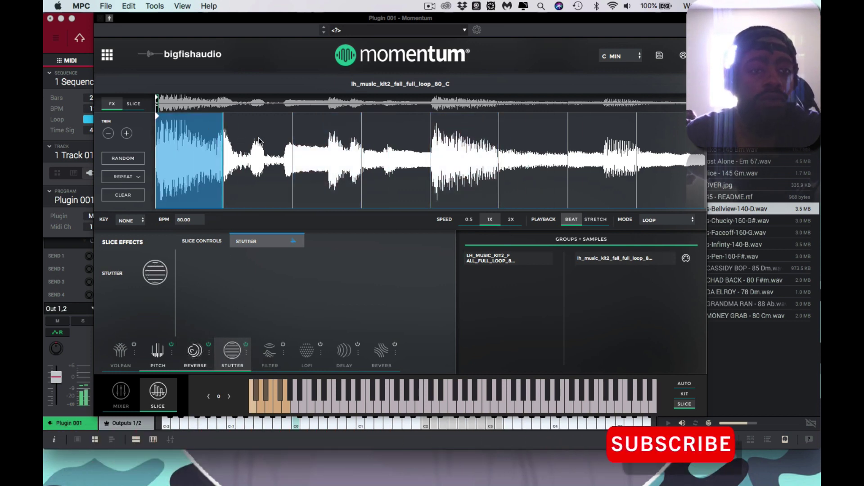
click(334, 143)
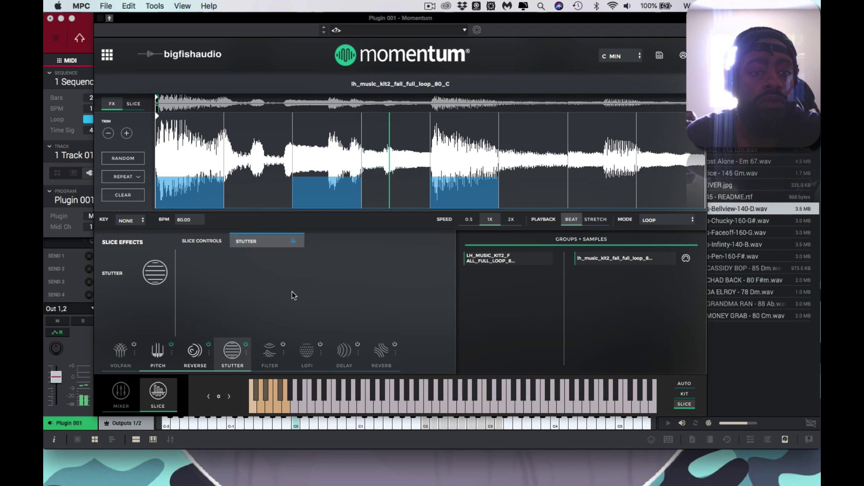
Step: Draw Filter cutoff values on the loop's first two slices and try the Comb+ mode before returning to LP12
click(284, 352)
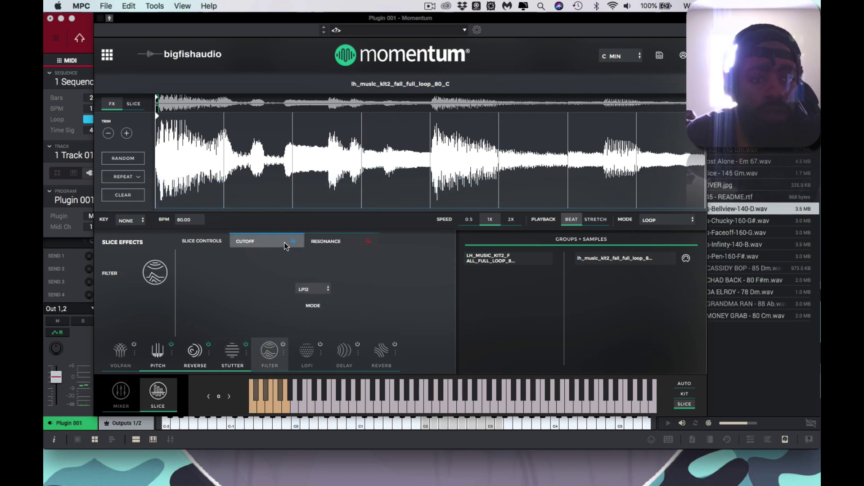
click(325, 242)
click(315, 289)
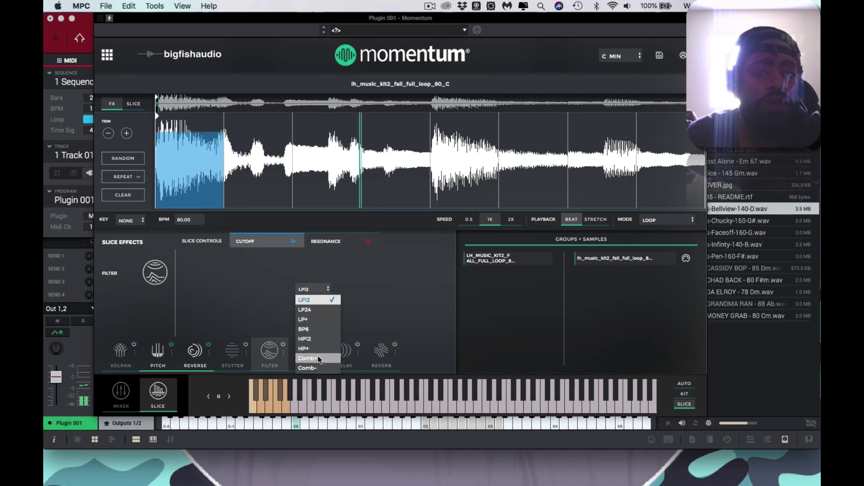
click(318, 358)
click(323, 289)
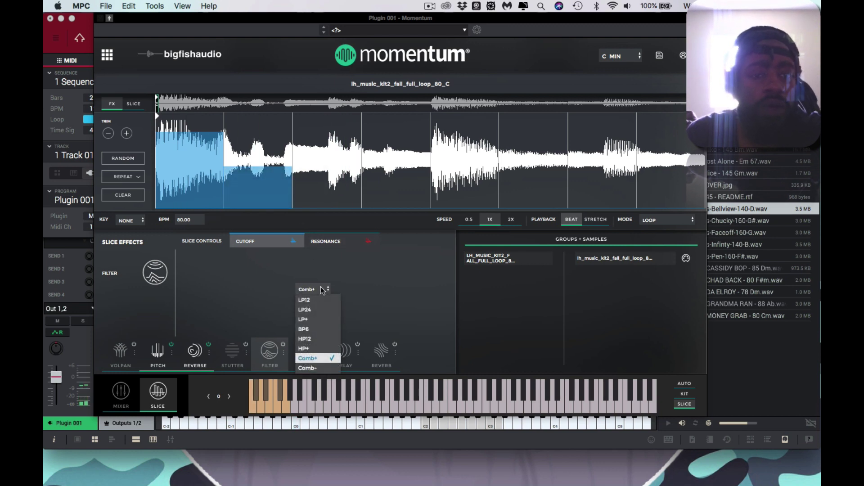
click(319, 299)
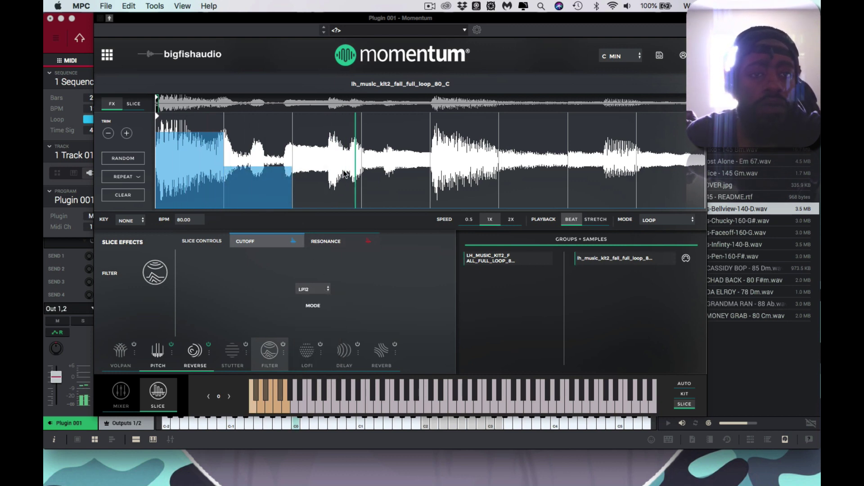
Step: Raise the Filter resonance to nearly full on all slices and play the loop with the filter switched on in BP6 mode
drag(402, 177, 399, 118)
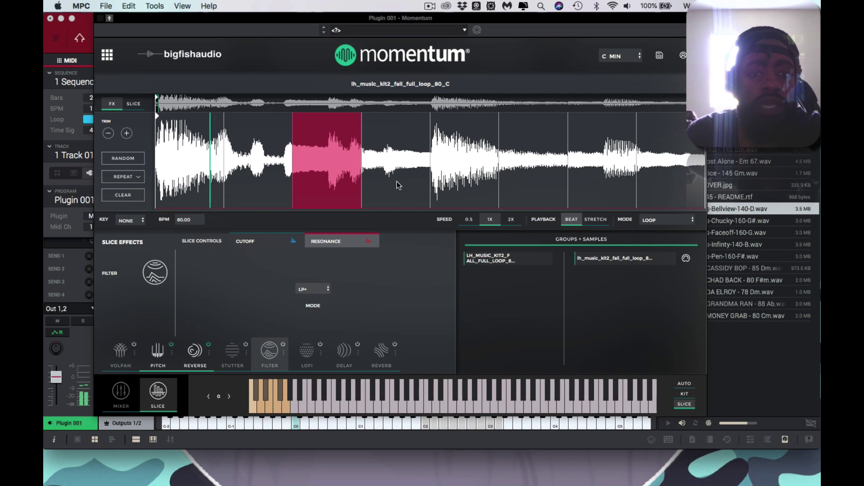
drag(396, 182, 396, 107)
drag(467, 167, 463, 118)
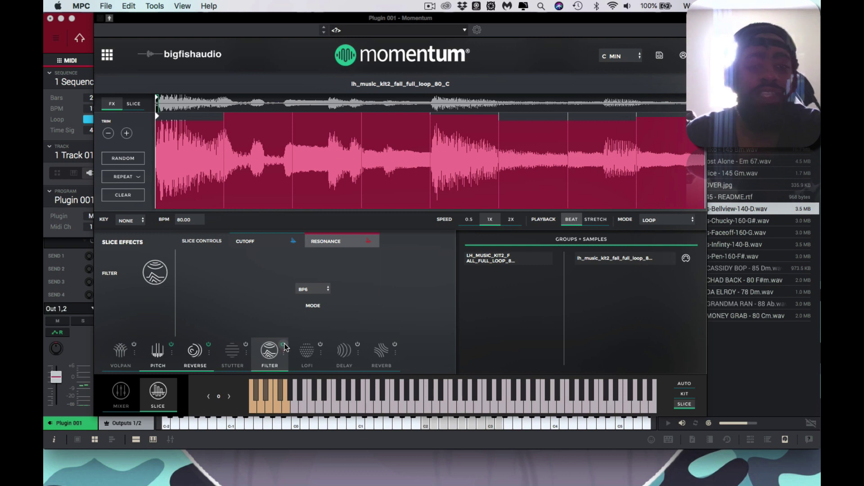
key(space)
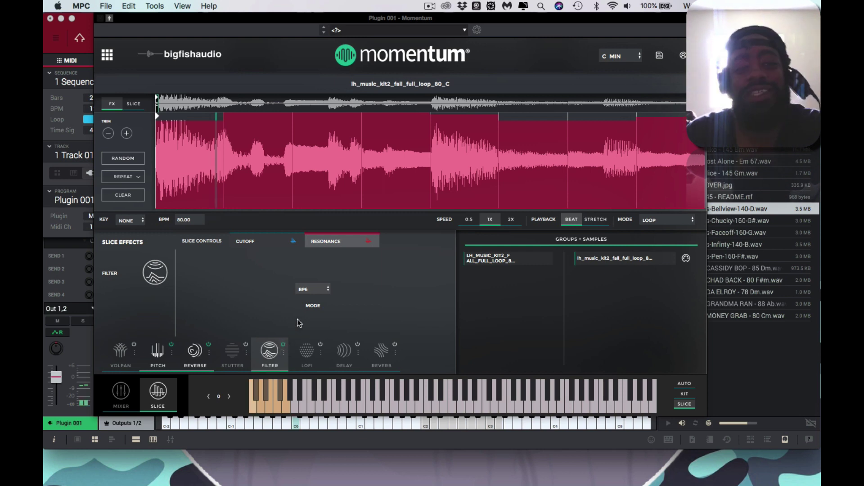
Step: Lower the Filter resonance to zero on all of the loop's slices
click(283, 242)
click(203, 166)
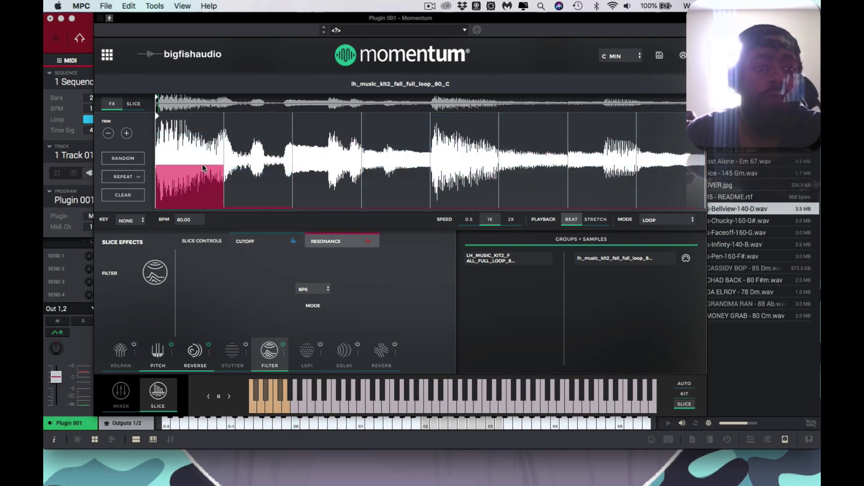
drag(203, 168, 204, 246)
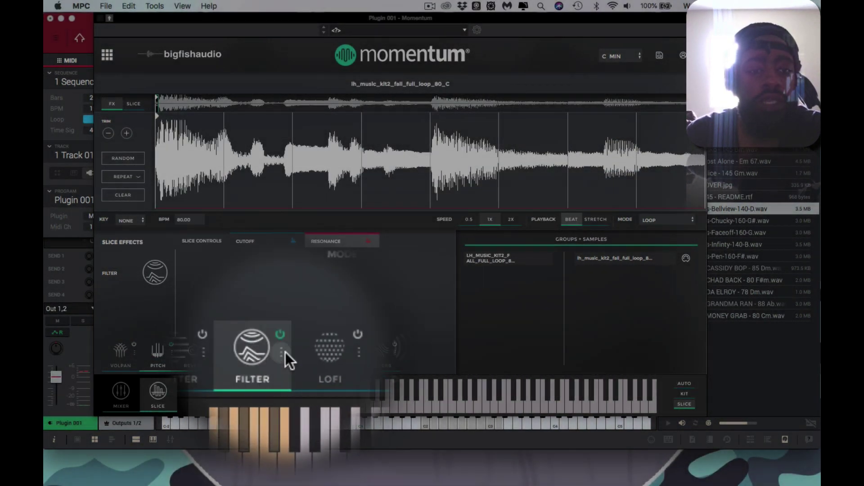
Step: Browse the slice effects available for the Lofi slot and view the Lofi effect's controls
click(316, 353)
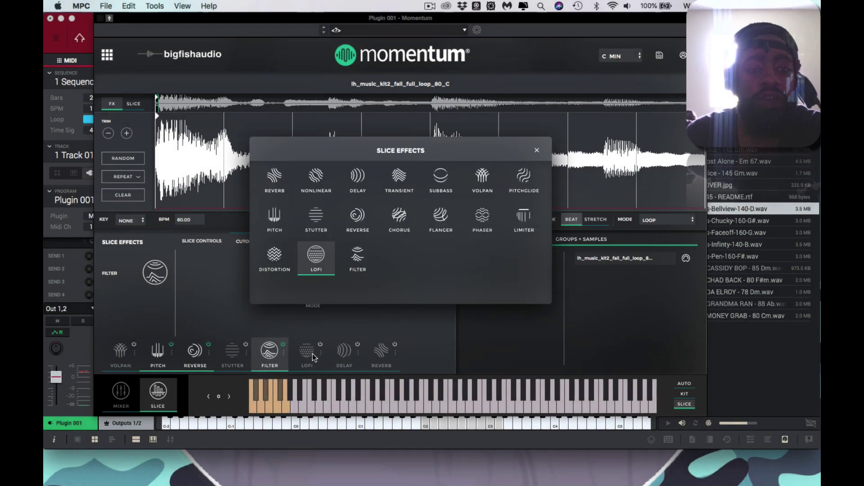
click(307, 355)
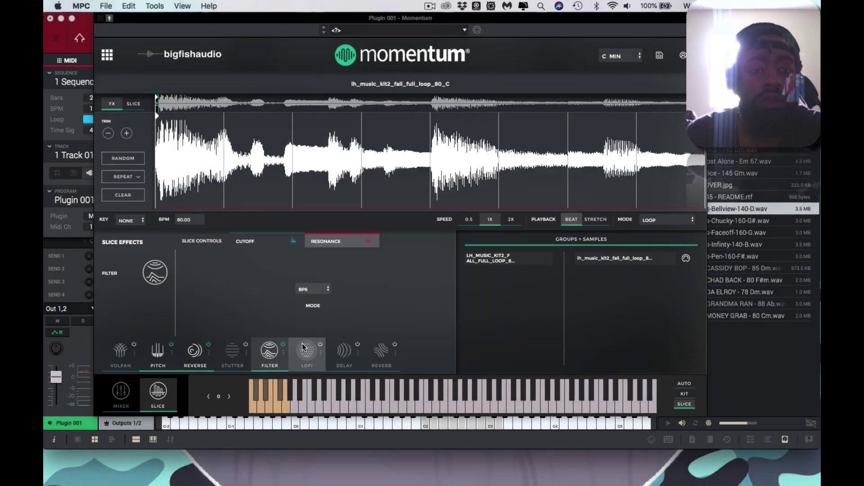
click(304, 348)
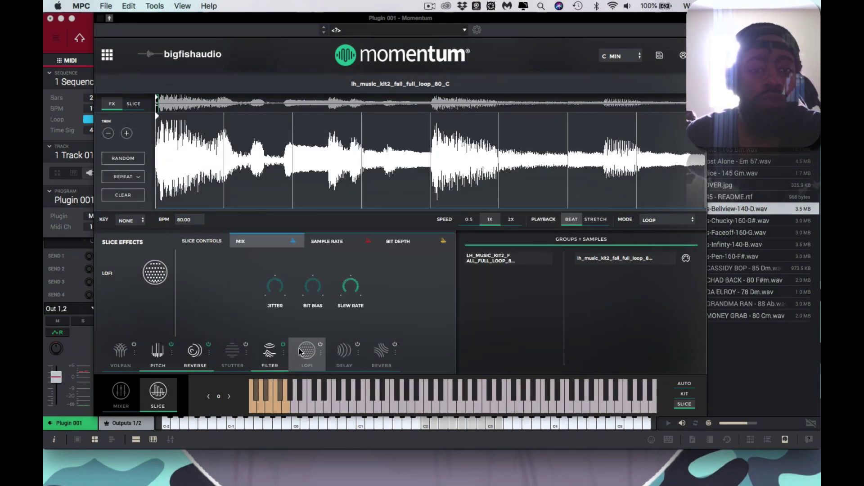
Step: Set the Filter mode to LP12 and raise the cutoff on the loop's second and third slices
click(274, 353)
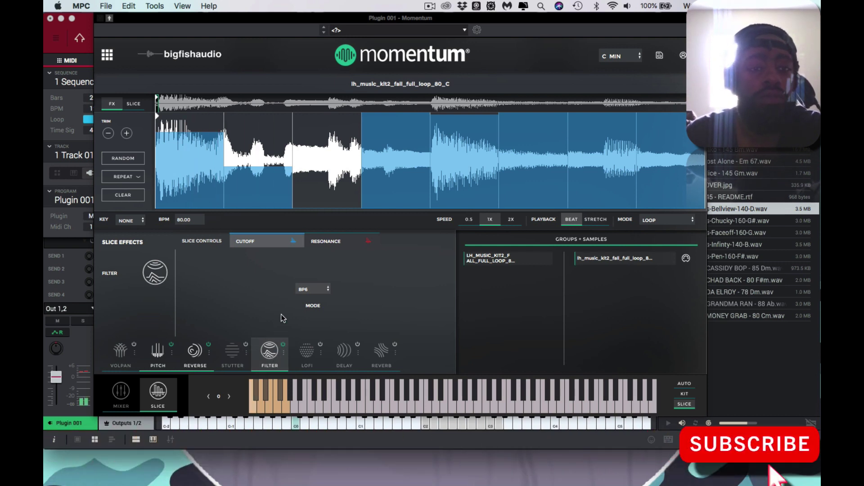
click(312, 289)
click(313, 299)
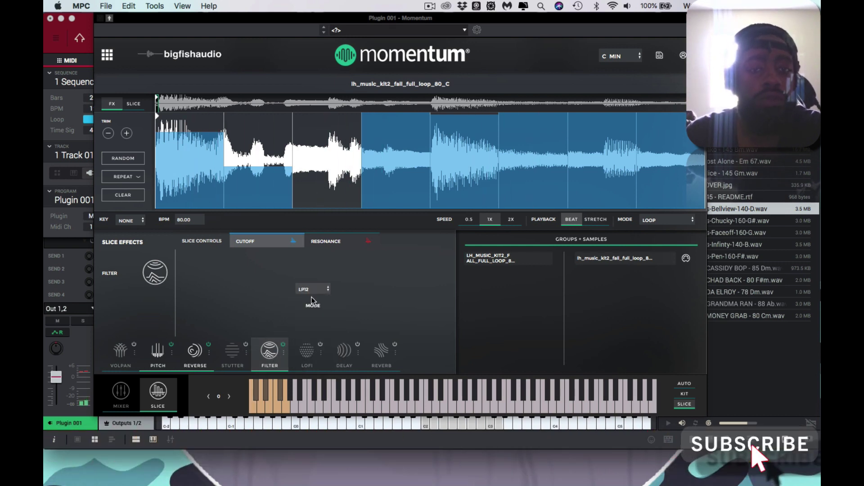
click(266, 118)
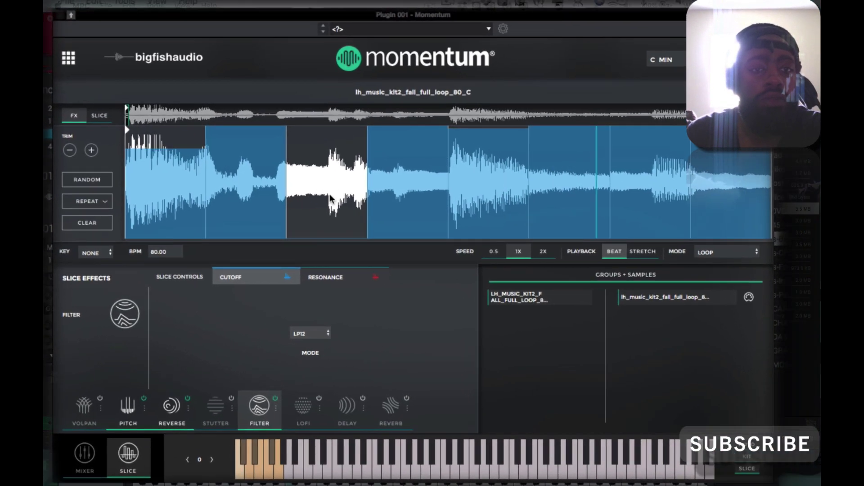
click(317, 142)
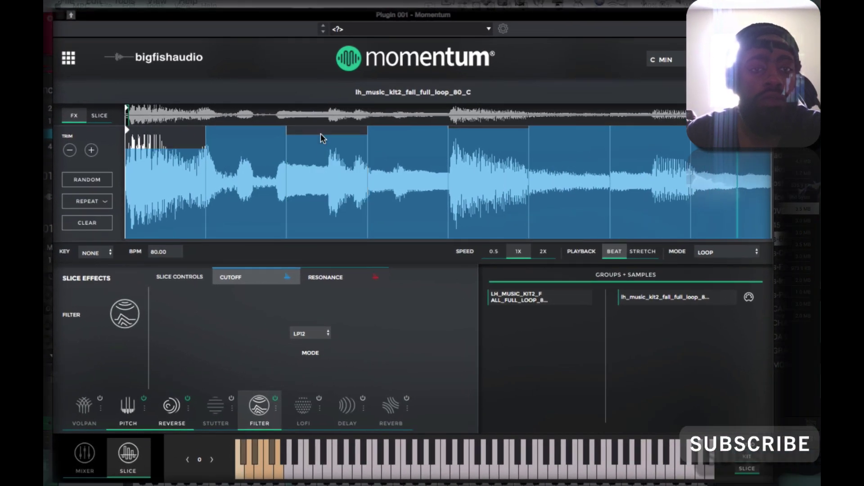
click(315, 136)
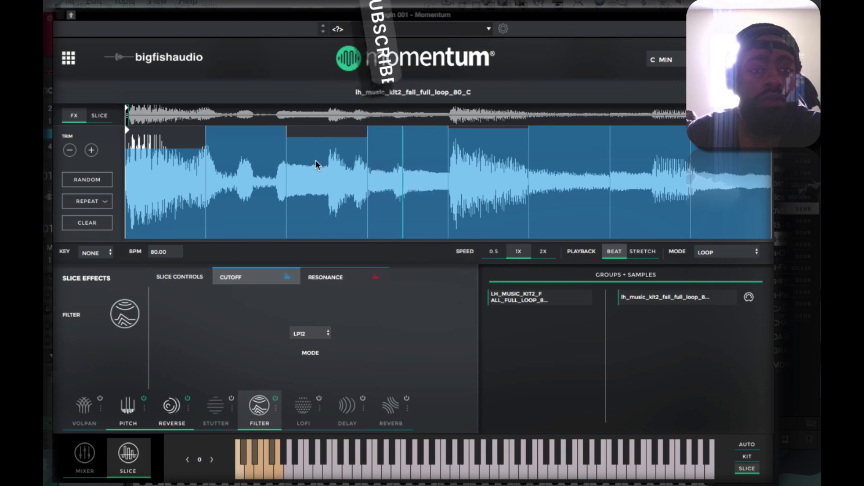
Step: Audition the BP6, HP+ and Comb- filter modes, return to LP12 and clear the slices' cutoff values
click(313, 331)
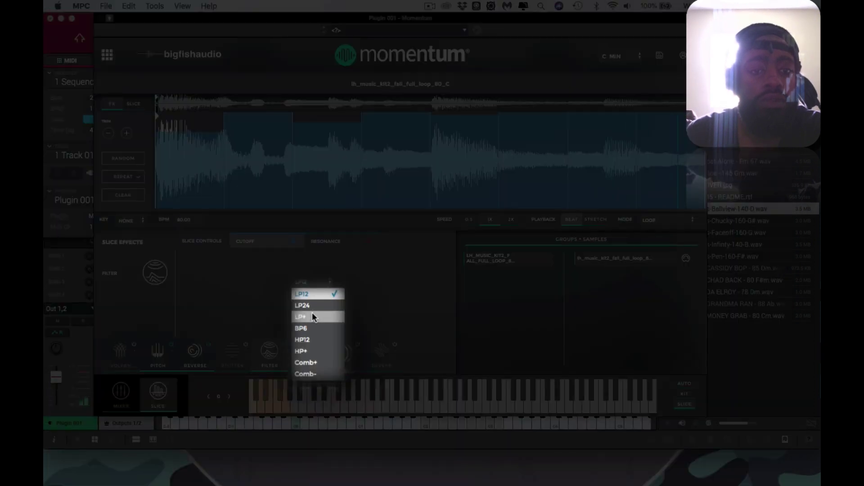
click(310, 328)
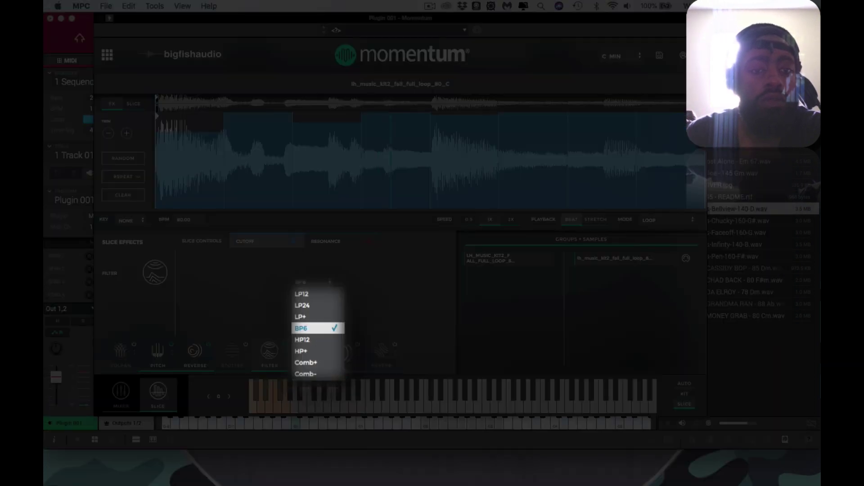
click(314, 350)
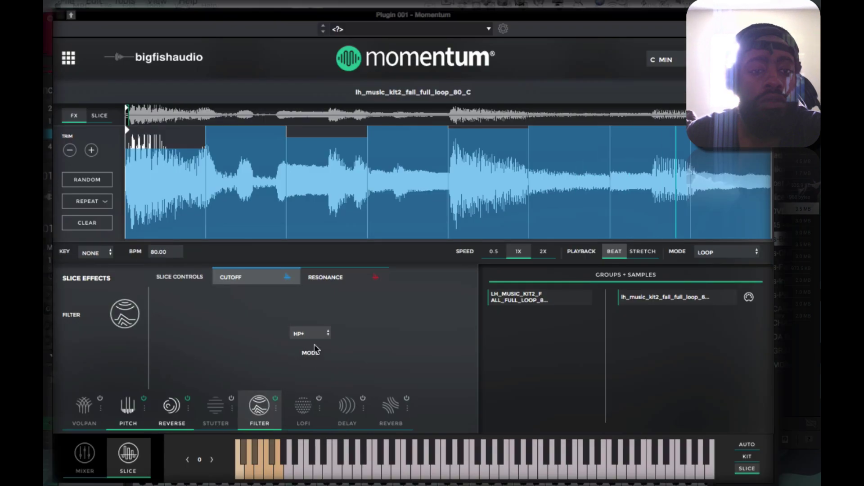
click(314, 334)
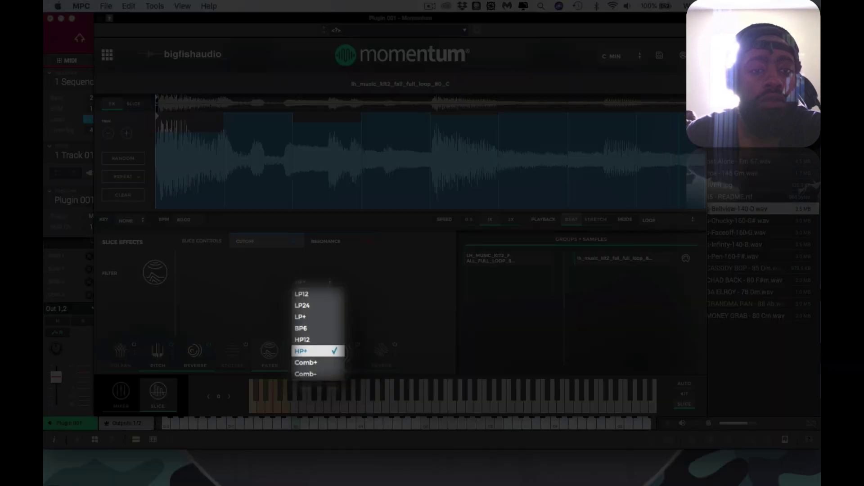
click(314, 372)
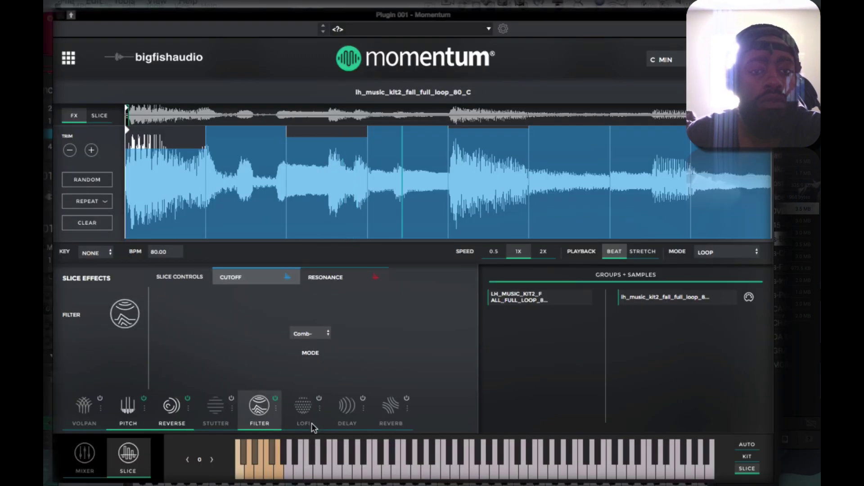
click(310, 333)
click(304, 330)
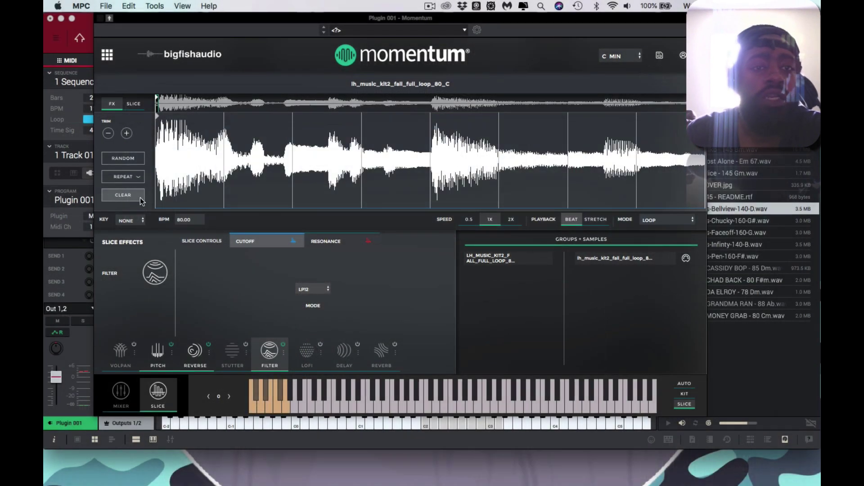
Step: Switch on the Lofi effect and raise its mix to full on the loop's first slice
click(305, 357)
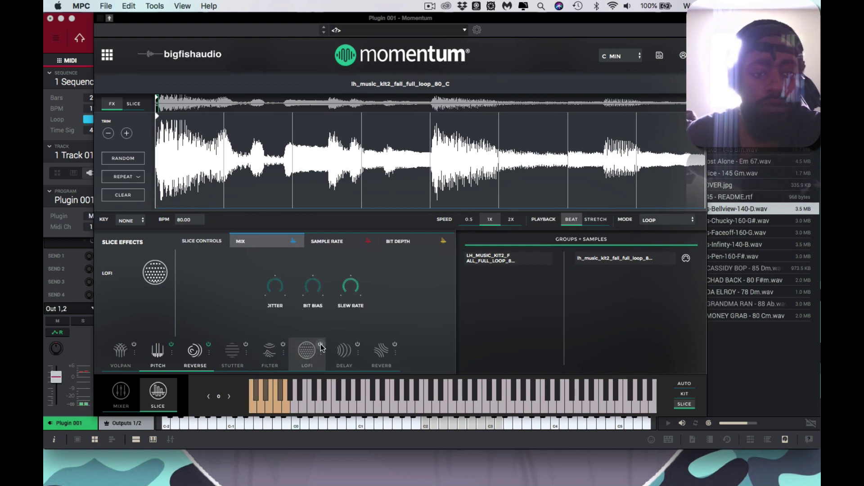
click(321, 345)
mouse_move(278, 285)
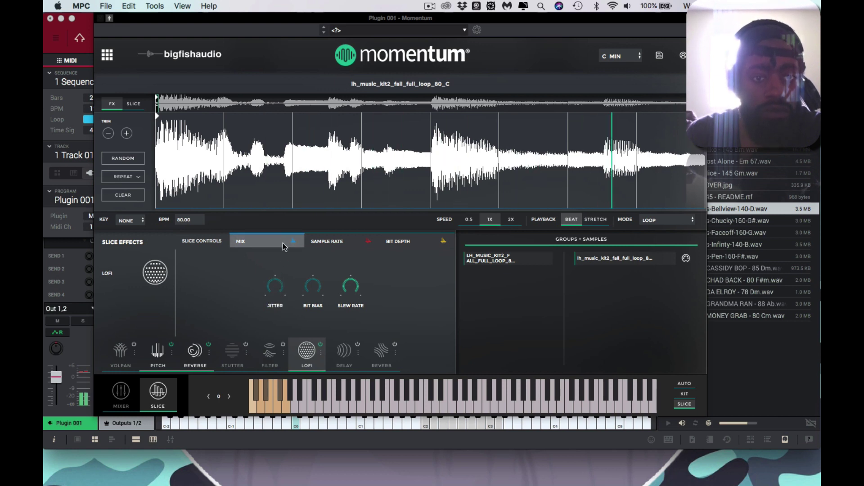
click(204, 137)
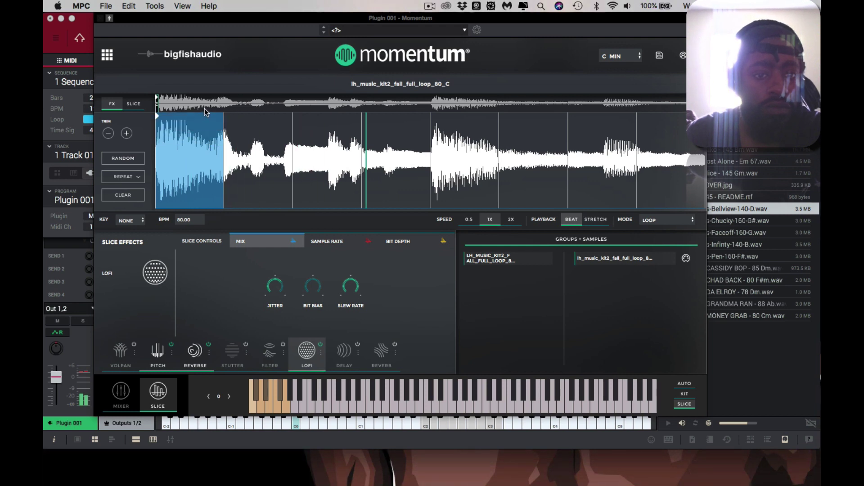
Step: Lower the Lofi sample rate on the second, fourth, fifth, sixth and eighth slices, and switch on the Delay effect
mouse_move(309, 282)
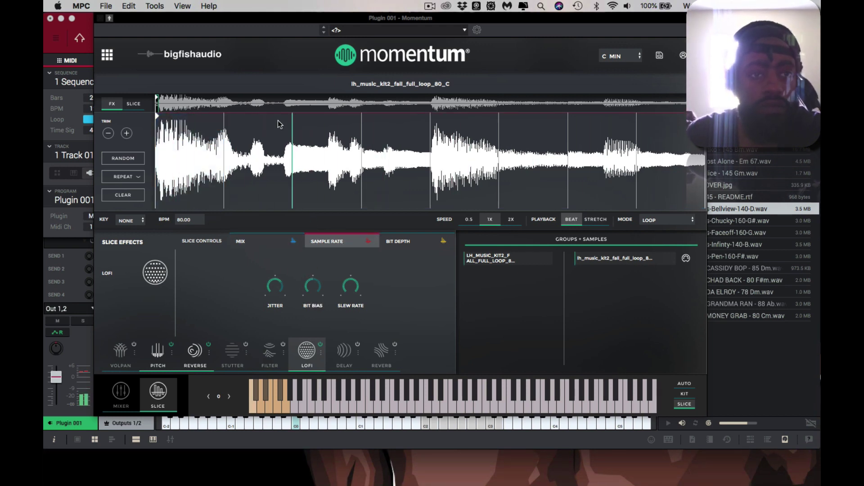
click(278, 148)
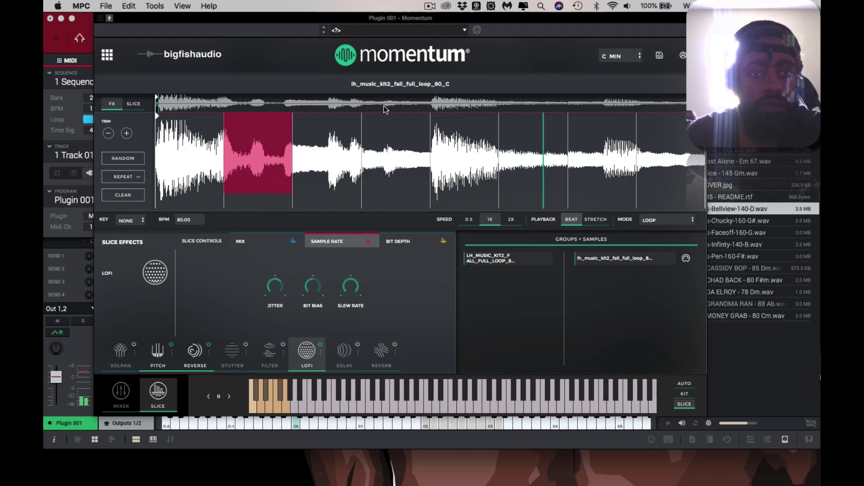
click(388, 191)
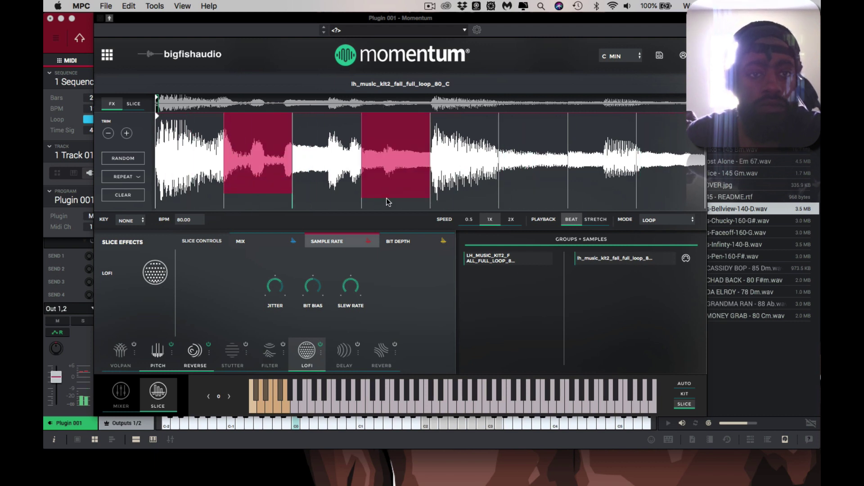
click(469, 192)
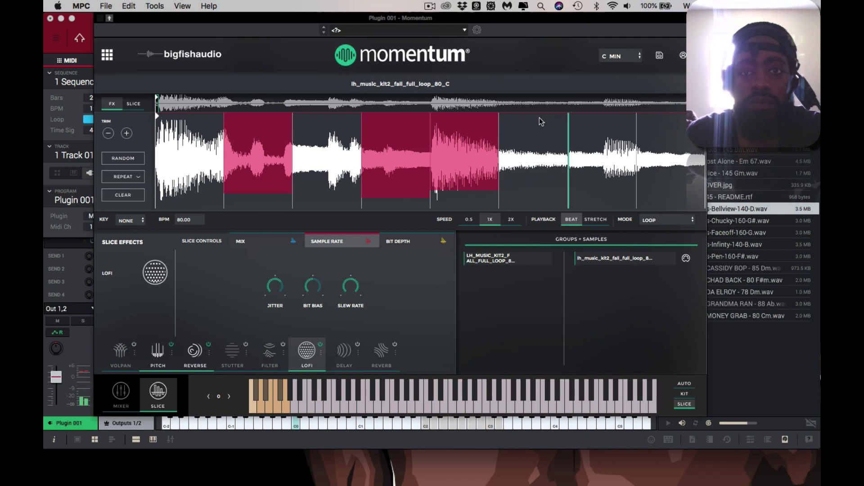
click(540, 149)
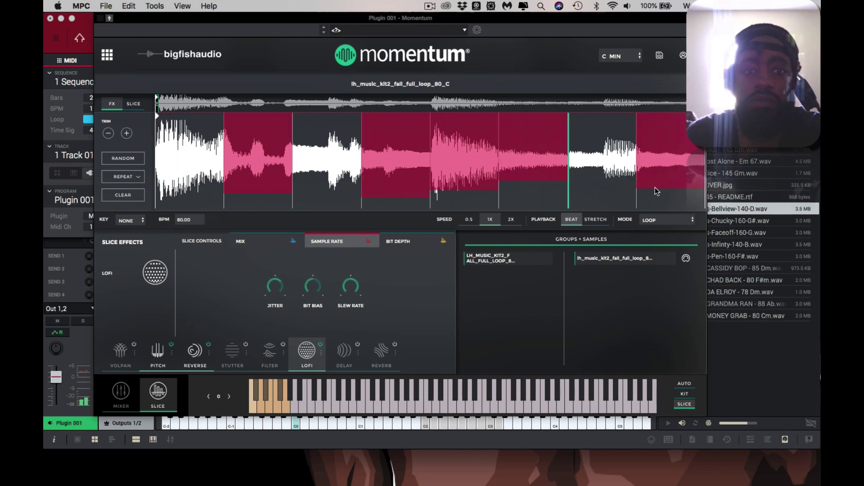
key(Escape)
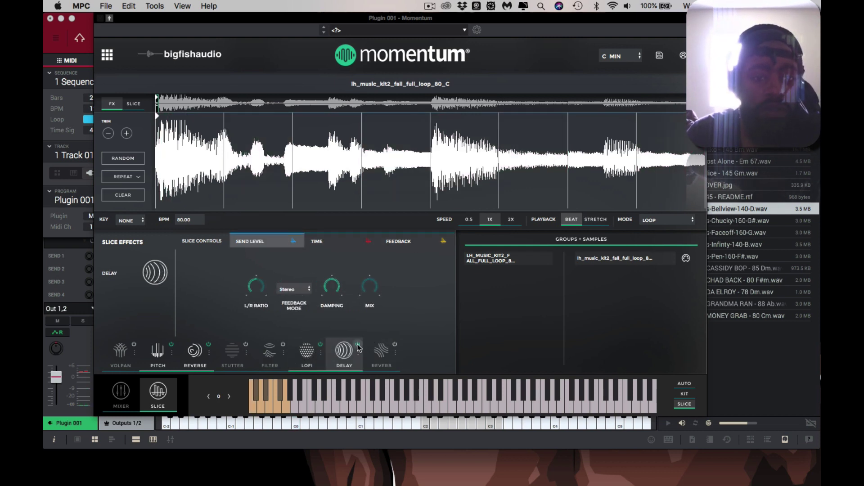
Step: Play the loop and randomize the Delay effect's send level and time across the slices
key(space)
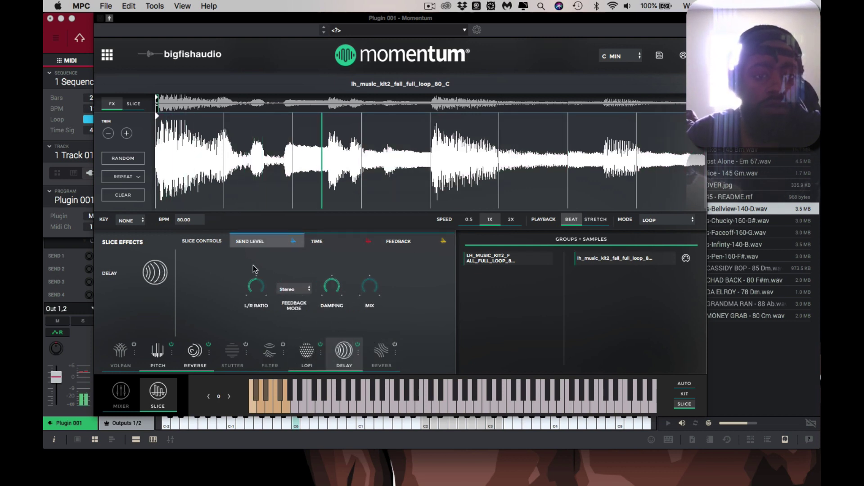
click(123, 159)
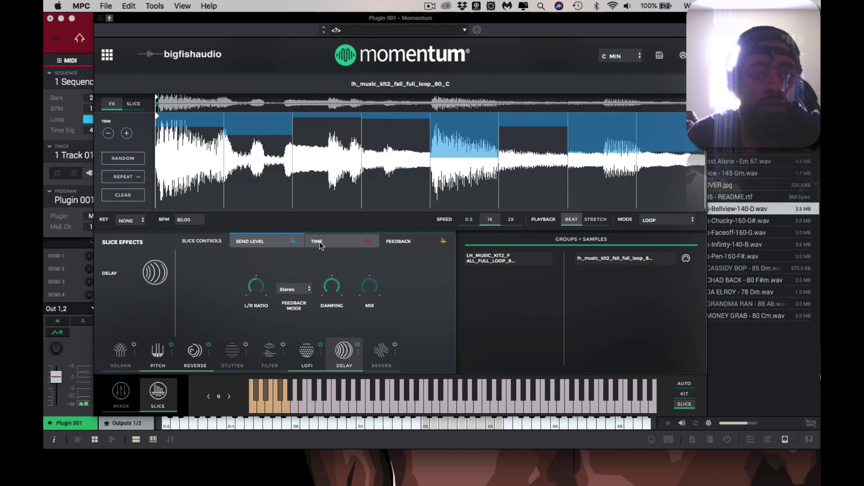
click(321, 245)
click(130, 159)
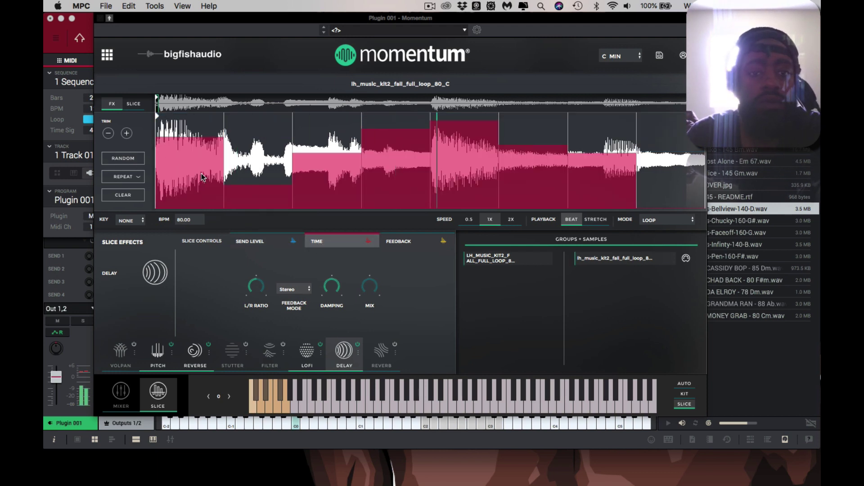
Step: Switch on the Reverb effect and randomize its send level and time across the slices
click(381, 350)
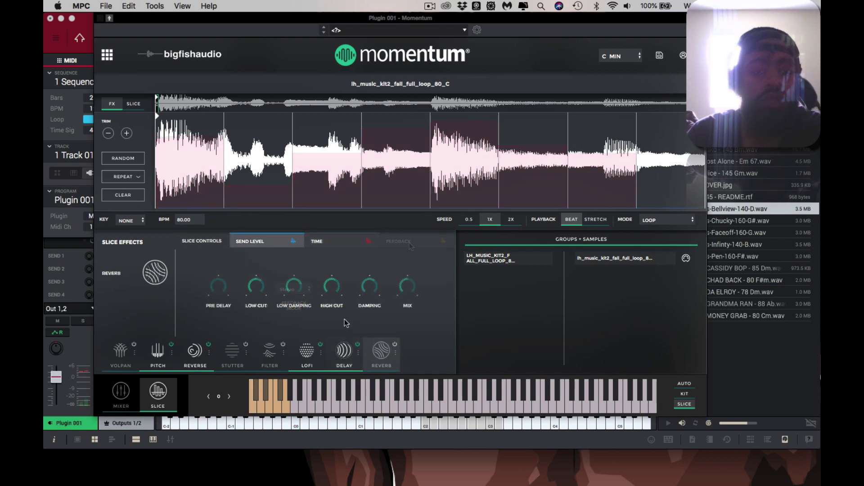
click(395, 345)
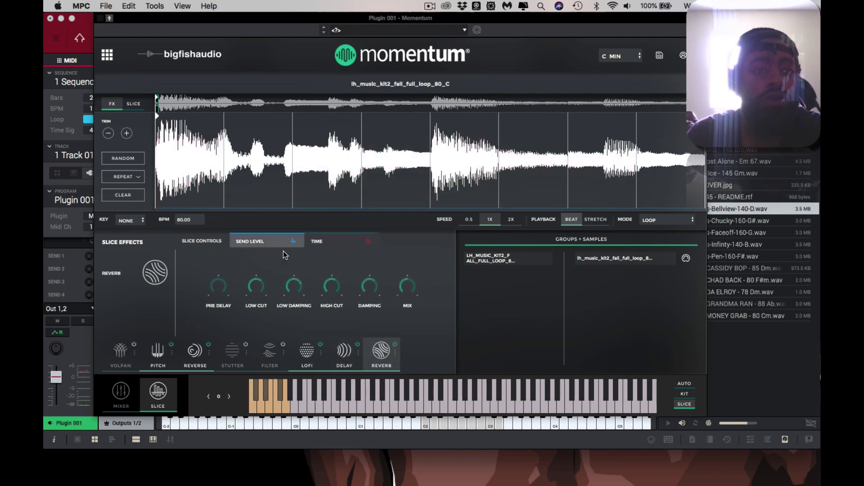
click(130, 156)
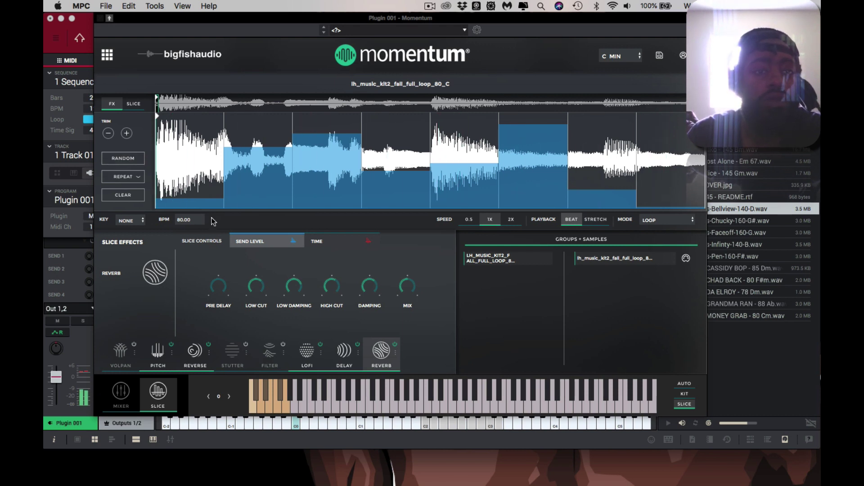
click(314, 241)
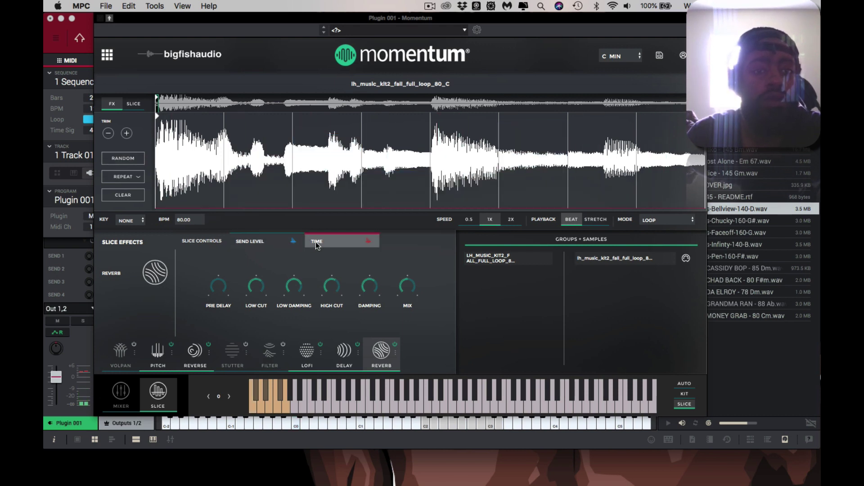
click(117, 158)
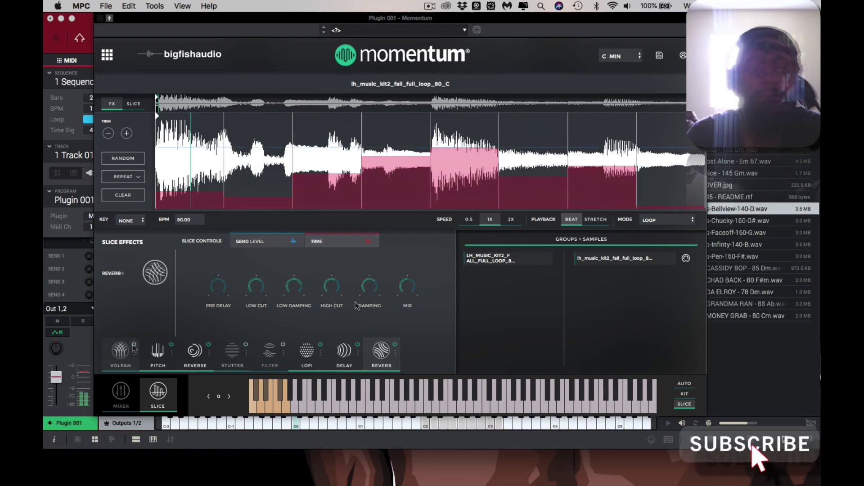
Step: Clear the Vol/Pan gain values and randomize the gain across the slices, trying two variations
click(123, 195)
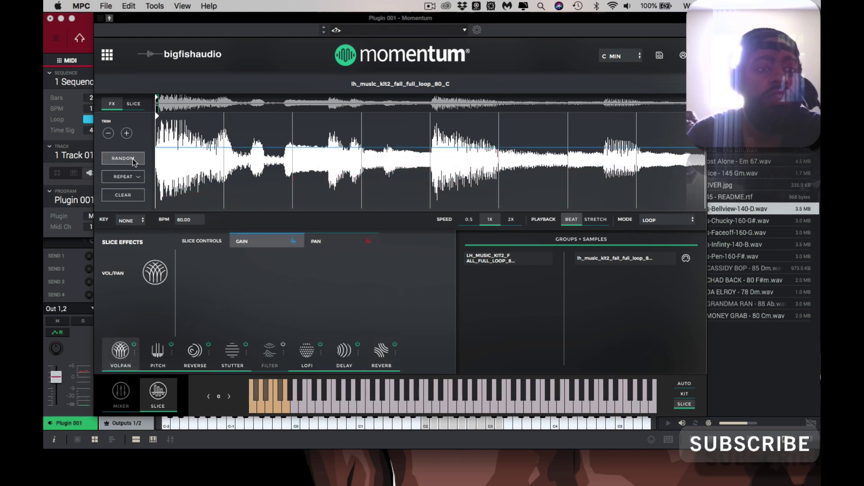
click(133, 161)
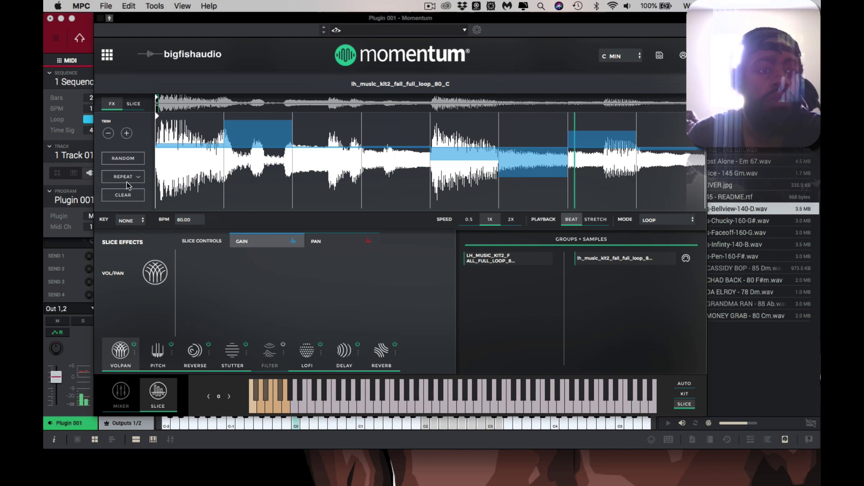
click(126, 160)
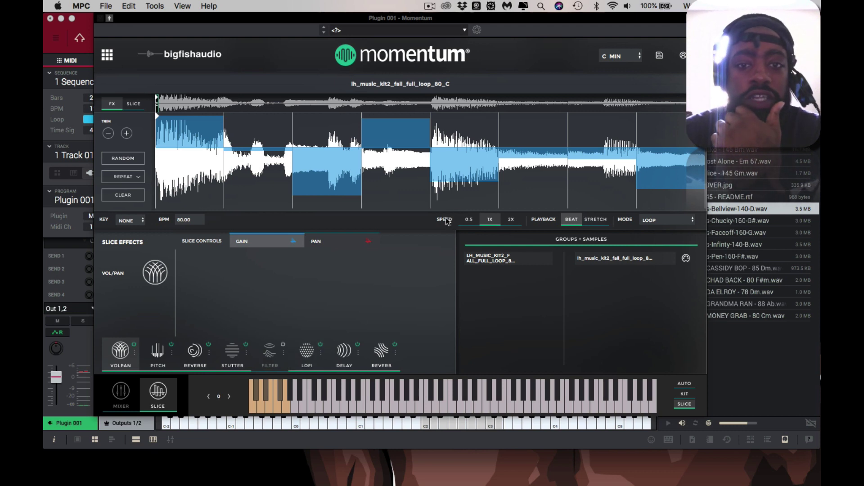
Step: Clear the Reverb send levels and audition the loop at 0.5, 1X and 2X speed, leaving it at 2X
click(469, 221)
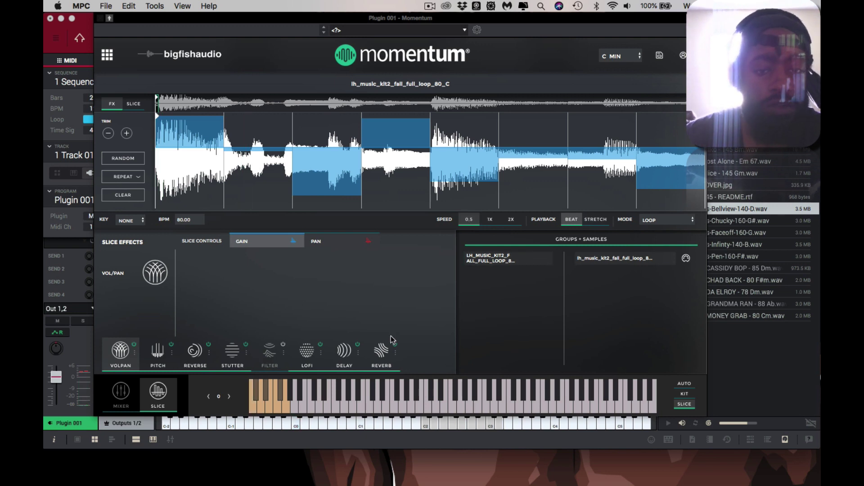
click(123, 195)
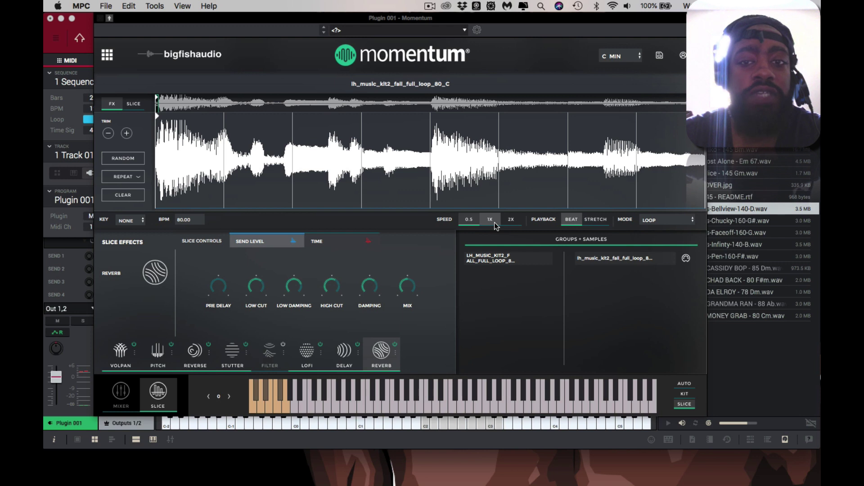
click(491, 220)
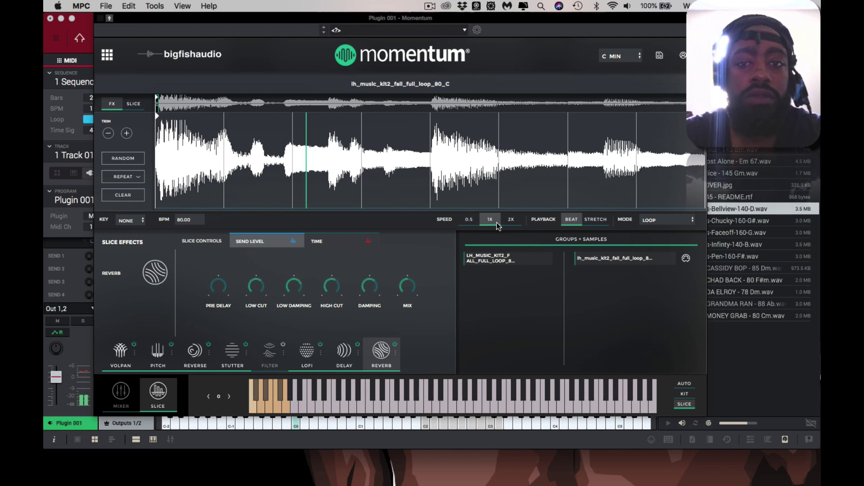
click(511, 220)
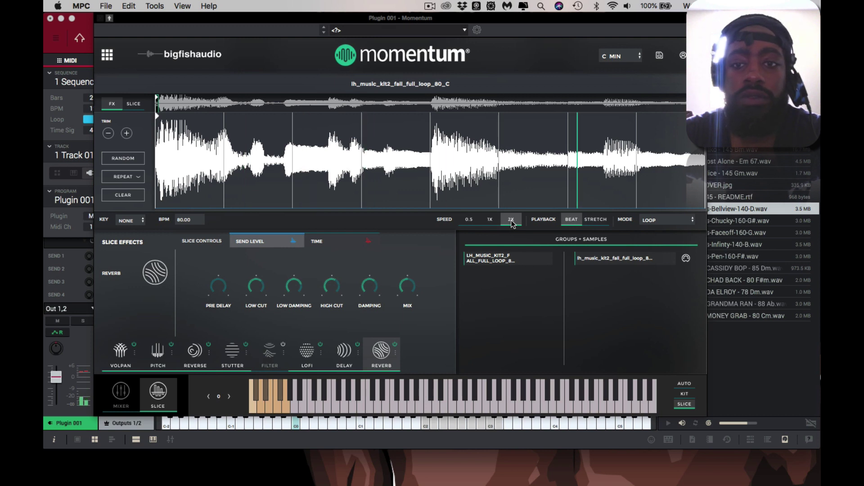
Step: Compare the Stretch and Beat playback modes and leave the loop on Stretch
click(594, 219)
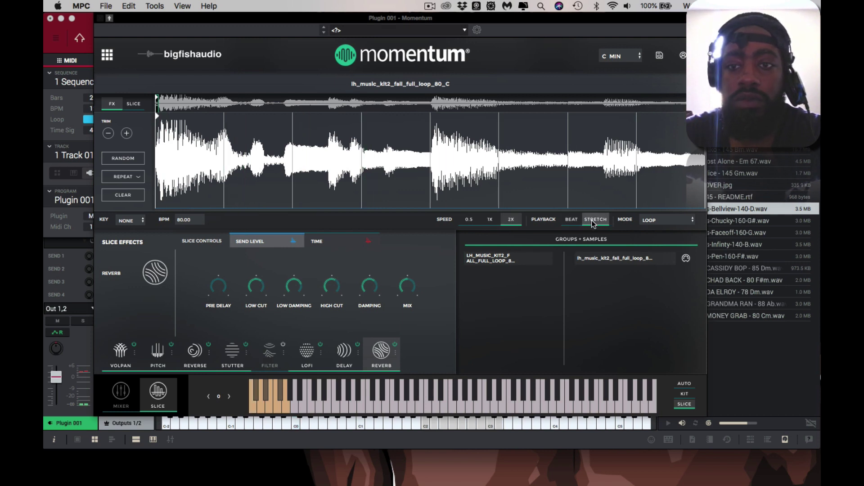
click(575, 221)
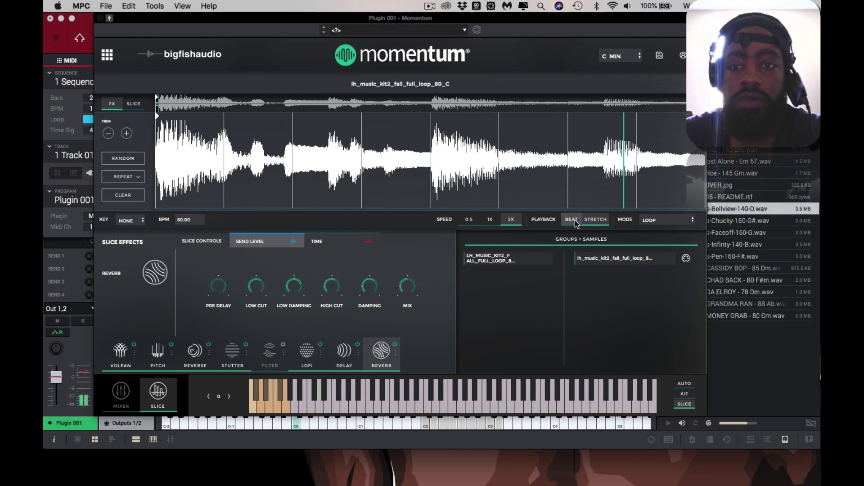
click(595, 220)
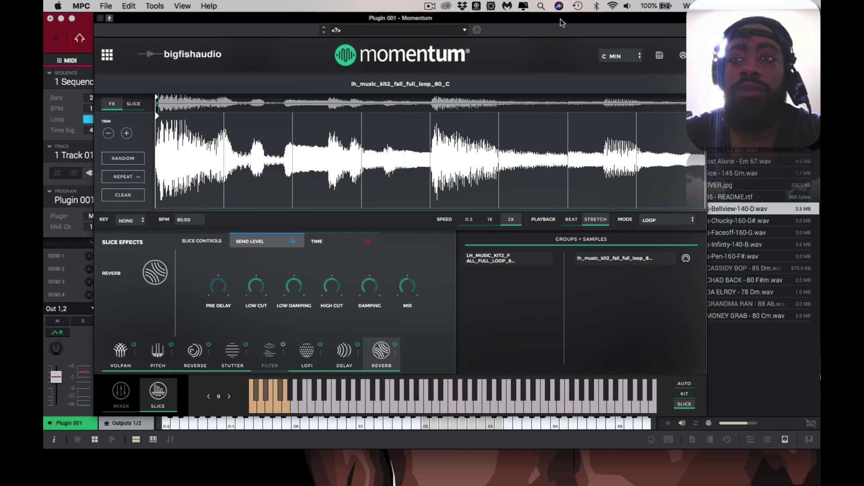
Step: Move the plugin window clear of the transport and set the project tempo to 80 BPM
drag(562, 19, 560, 113)
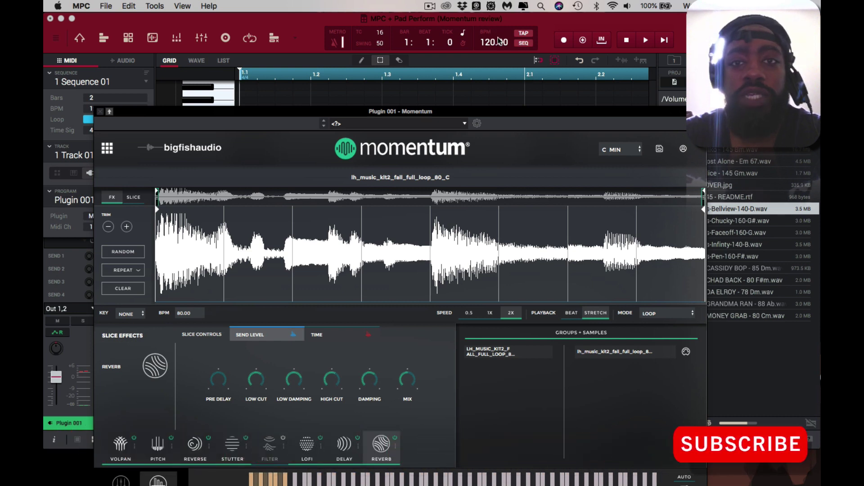
double_click(496, 42)
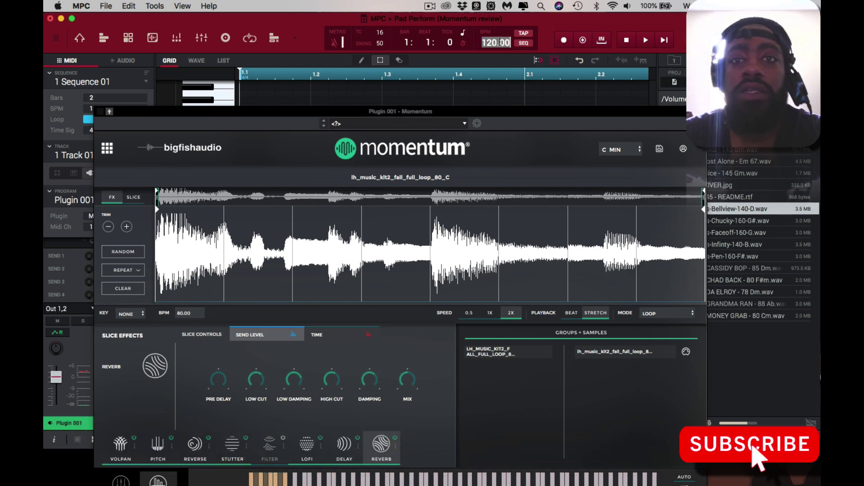
key(BackSpace)
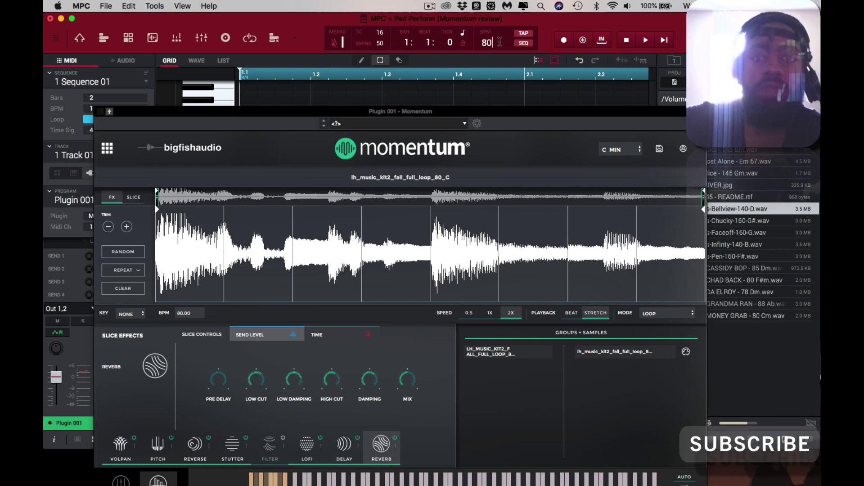
key(Return)
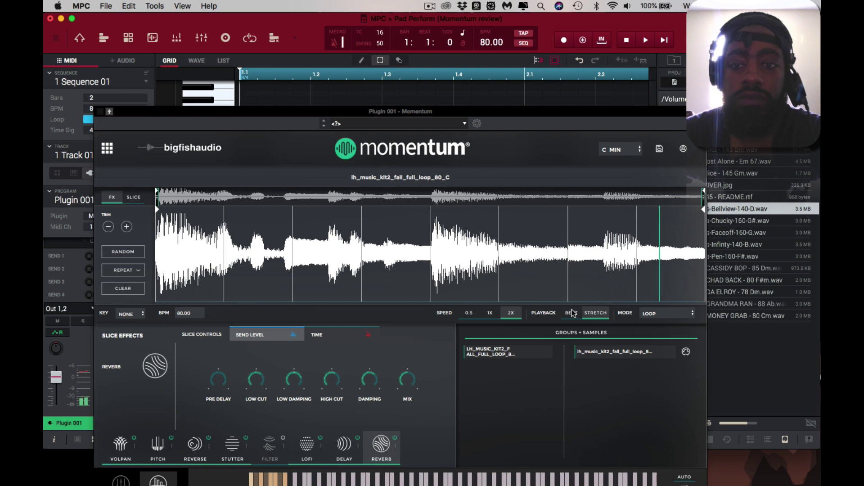
Step: Set the project tempo to 180 BPM
double_click(496, 43)
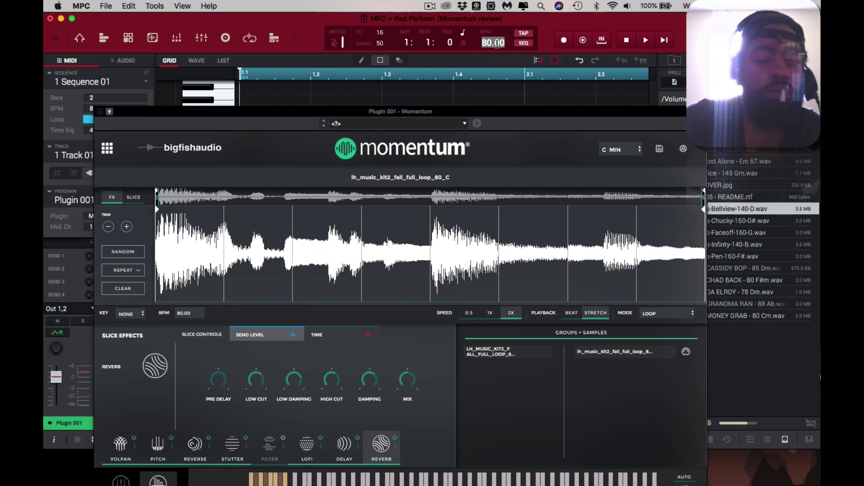
text(18)
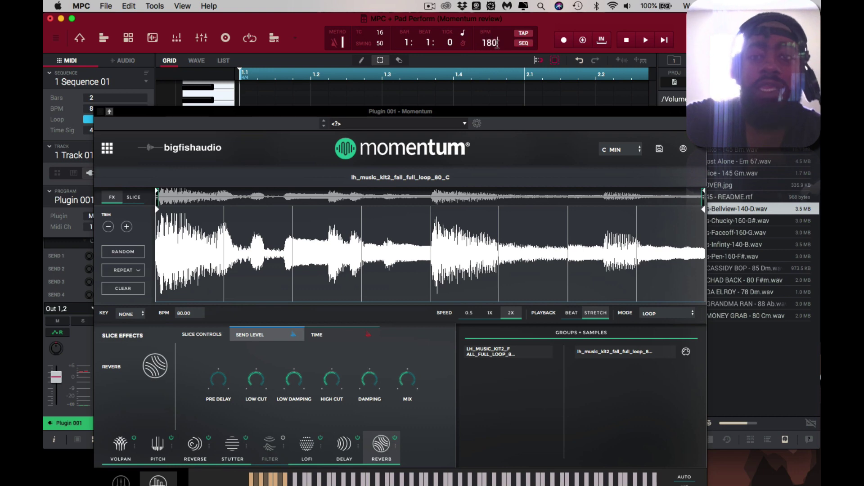
text(0)
key(Return)
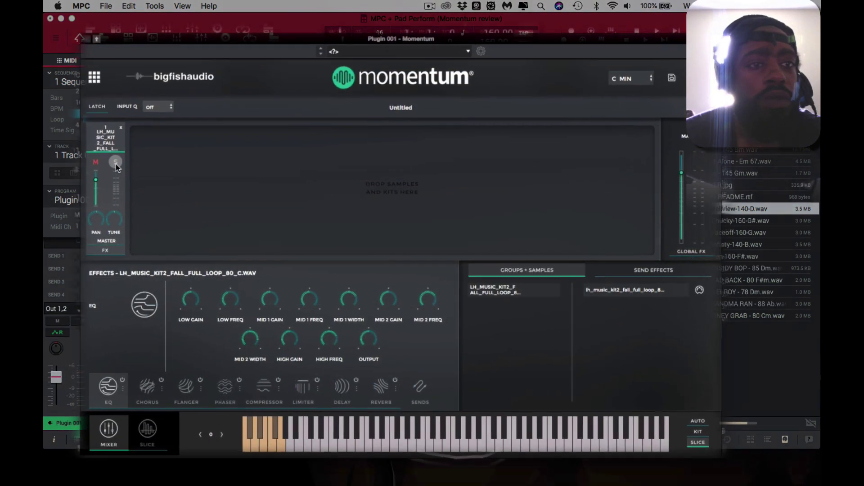
Step: Solo the loop's mixer channel, unmute it and switch the solo off again
click(115, 163)
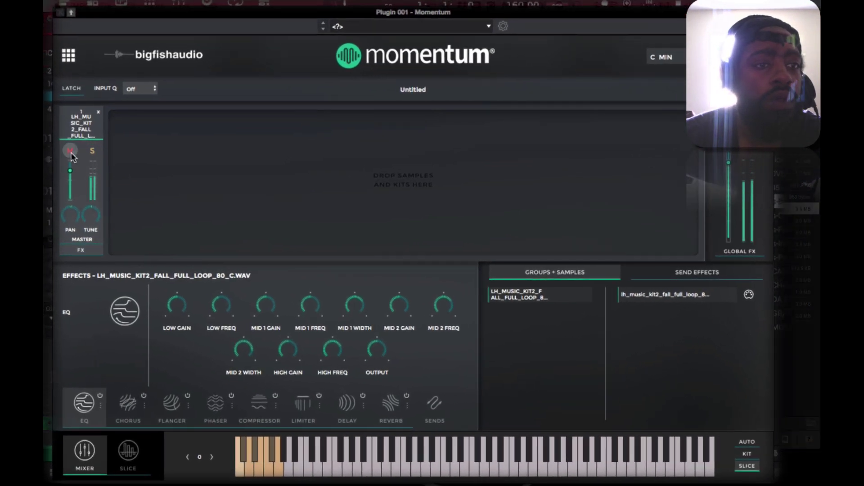
click(71, 151)
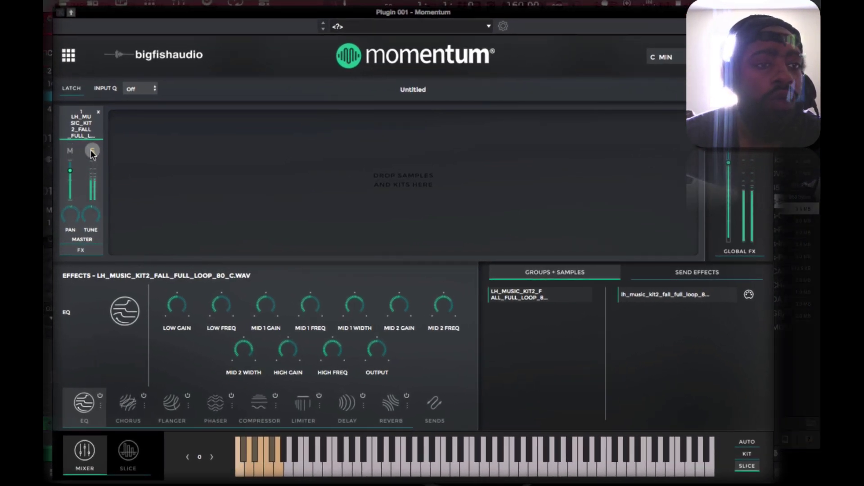
click(92, 152)
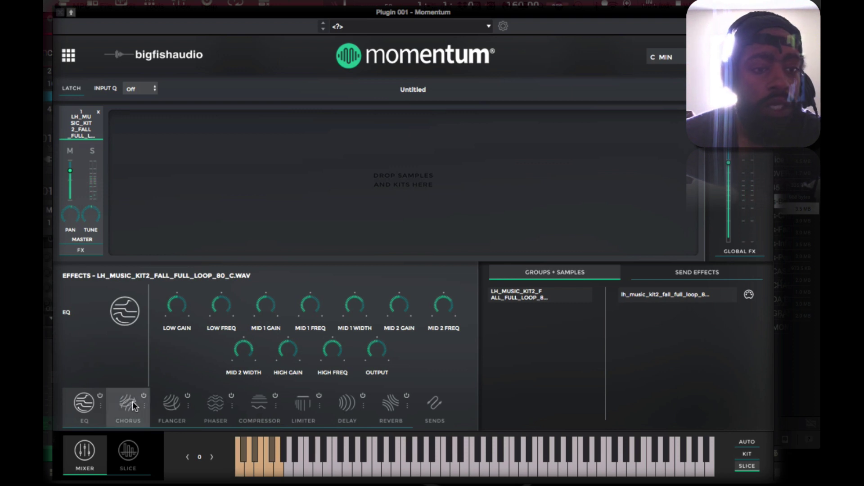
Step: Compare the loop channel with its EQ on and off, leave the EQ on and check the channel's Master output setting
click(100, 396)
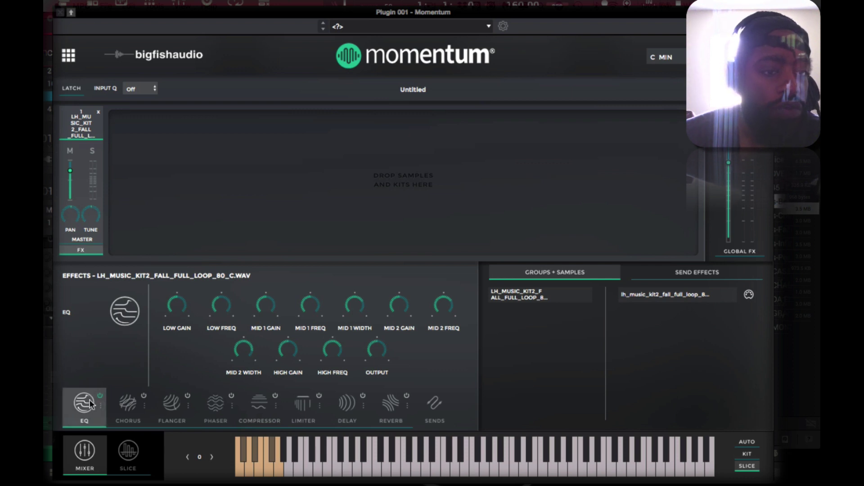
click(100, 396)
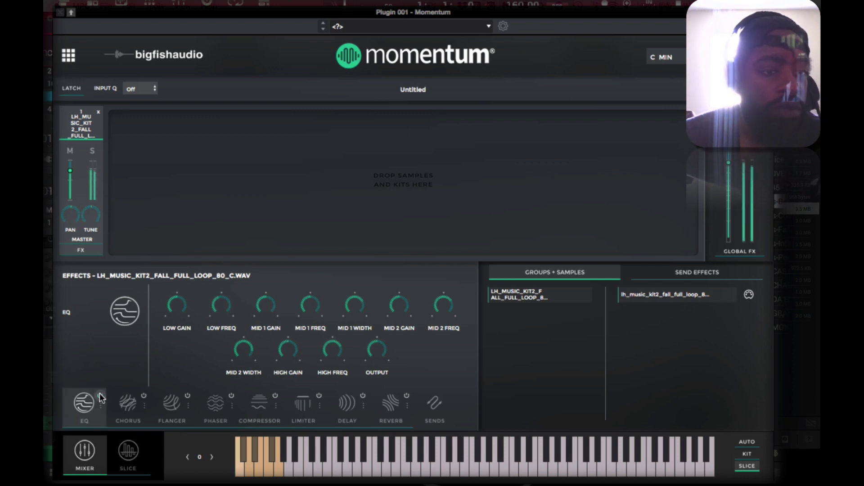
click(101, 397)
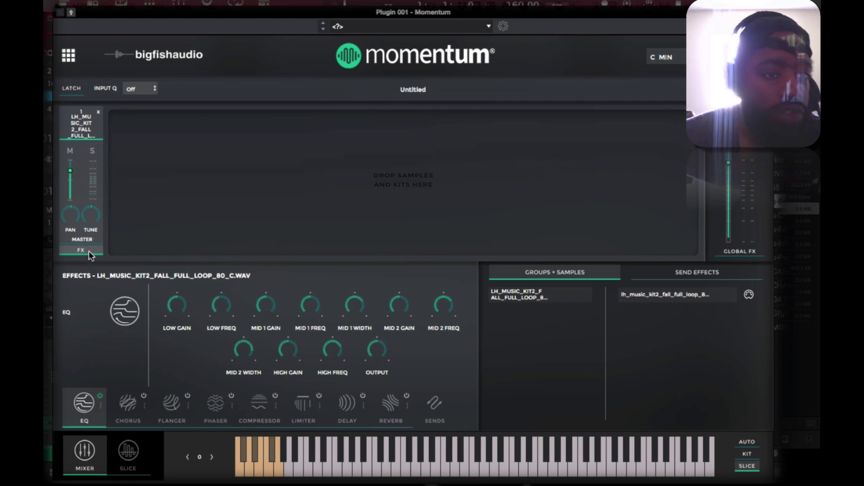
click(87, 238)
click(88, 236)
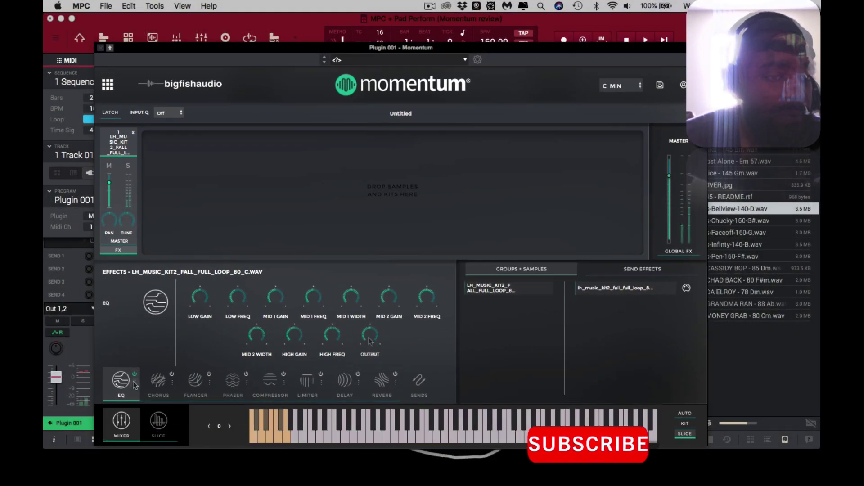
Step: Switch on the Chorus effect for the loop's channel and display its controls
mouse_move(373, 349)
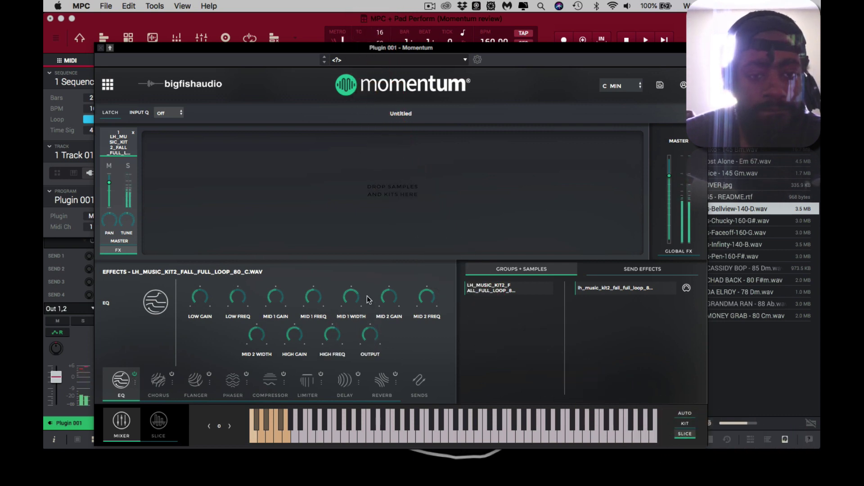
click(171, 374)
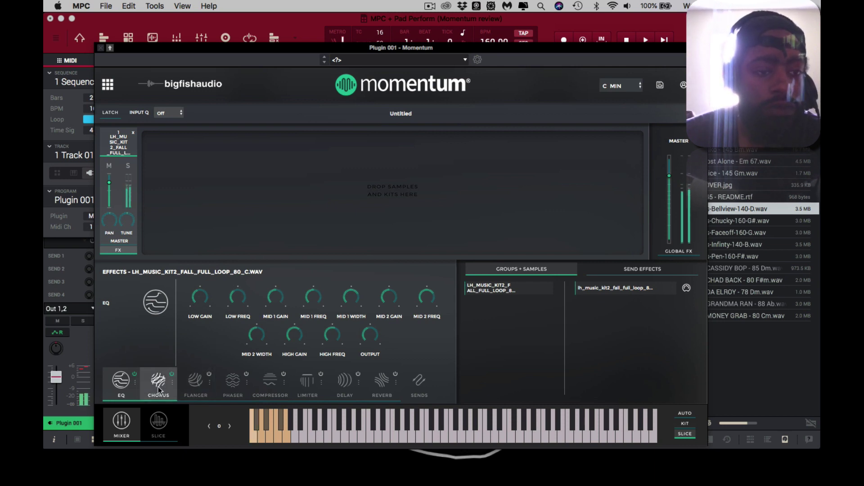
click(158, 386)
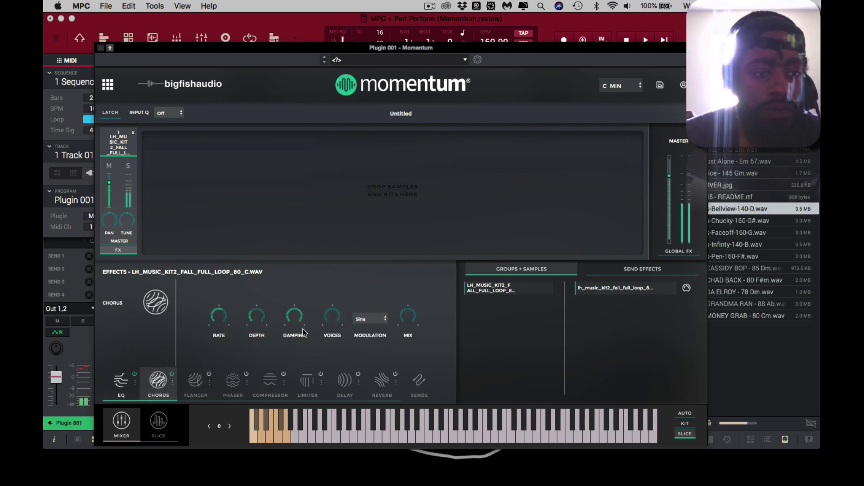
Step: Raise the Chorus mix on the loop's channel to 100 %, then set it to 80 %
click(410, 294)
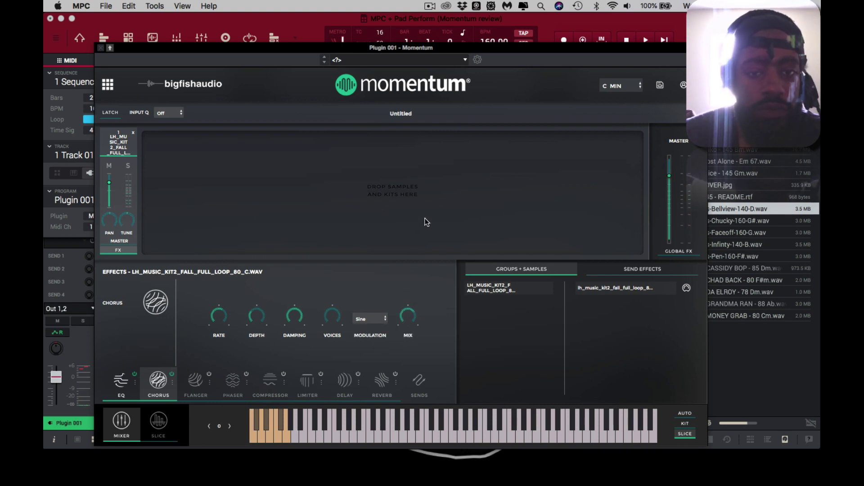
mouse_move(405, 318)
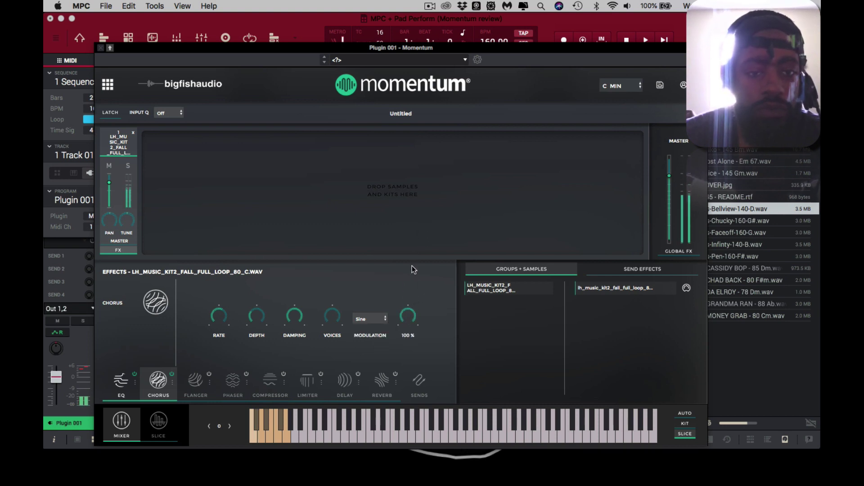
drag(407, 311, 407, 318)
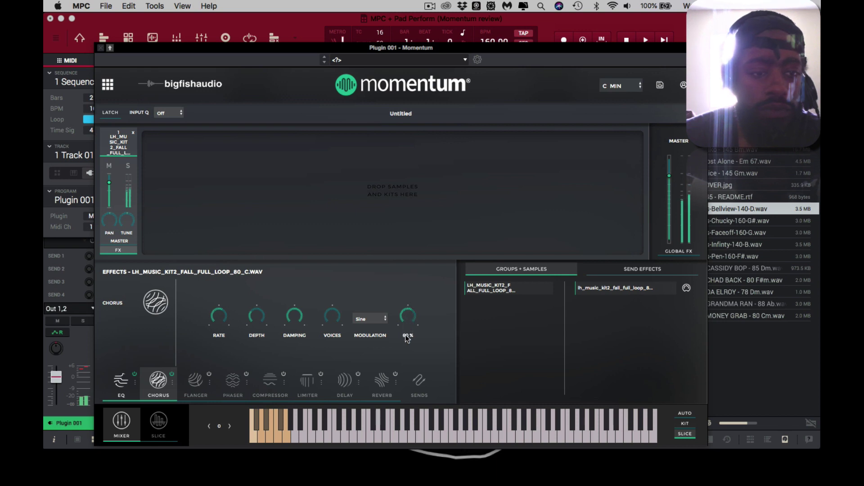
Step: Try the Flanger at a 33 % mix and the Phaser on the loop's channel
click(207, 390)
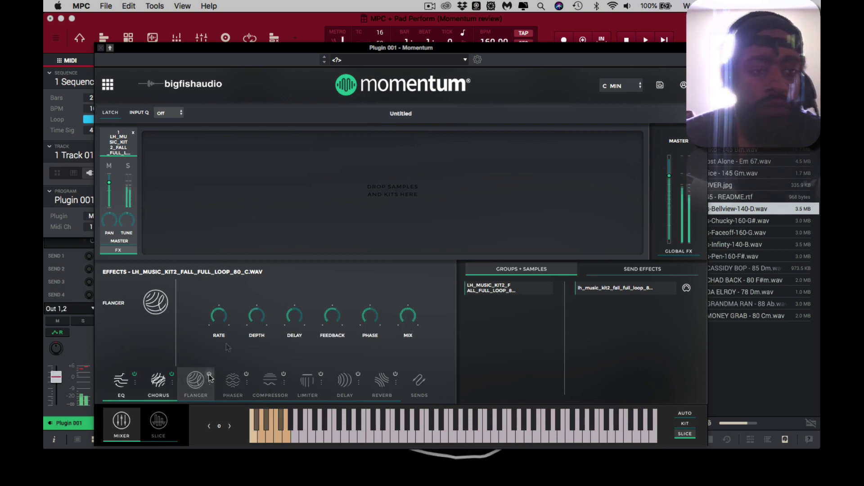
click(209, 374)
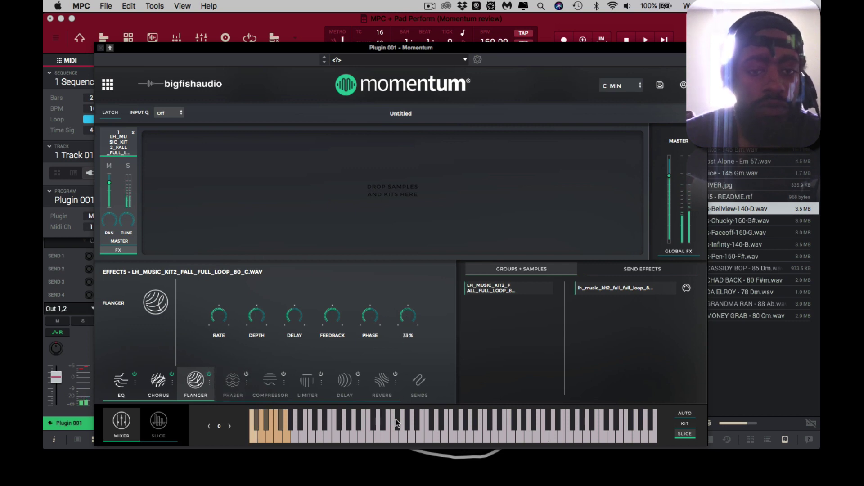
click(236, 385)
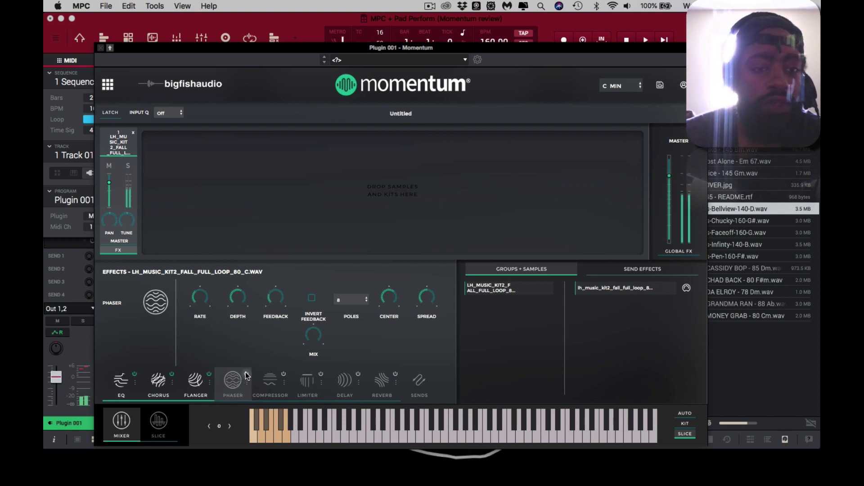
click(246, 374)
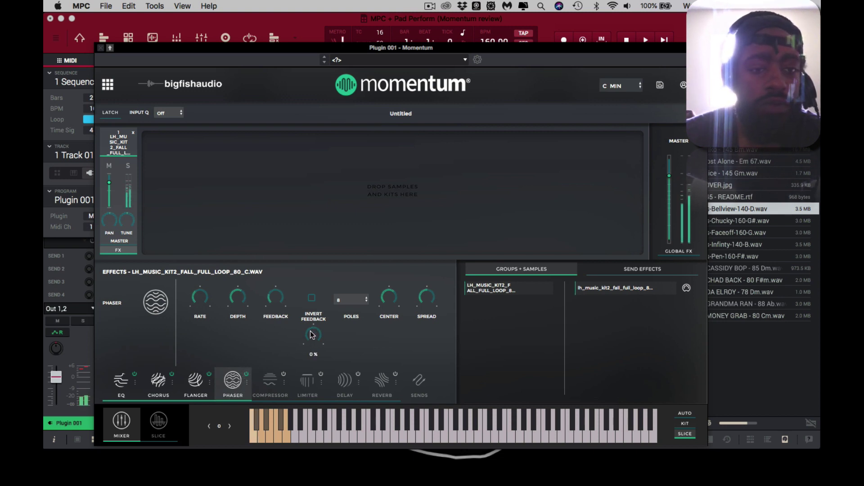
Step: Try the Compressor with 11.8 dB of gain and the Limiter in Hard mode with a 1.00 s release on the loop's channel
click(270, 382)
click(284, 374)
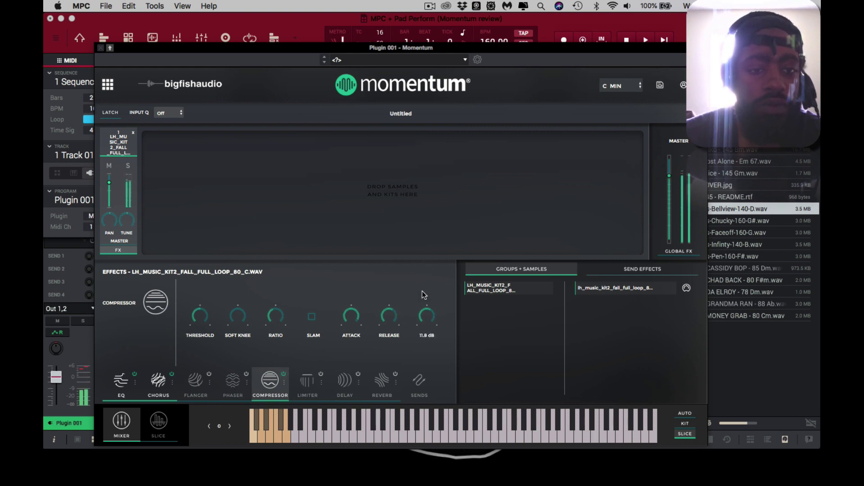
click(308, 381)
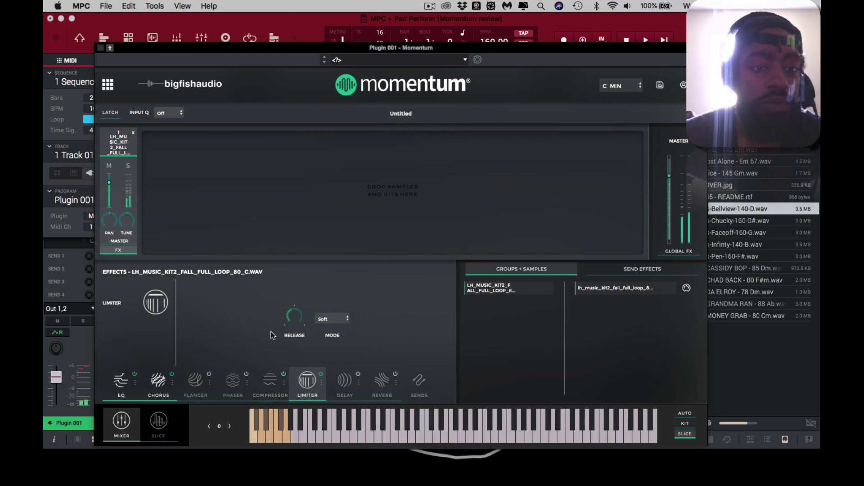
click(328, 320)
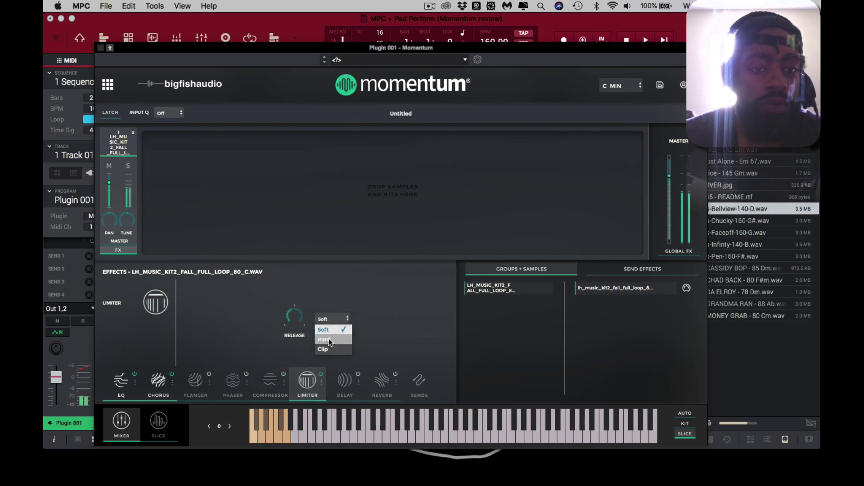
mouse_move(297, 298)
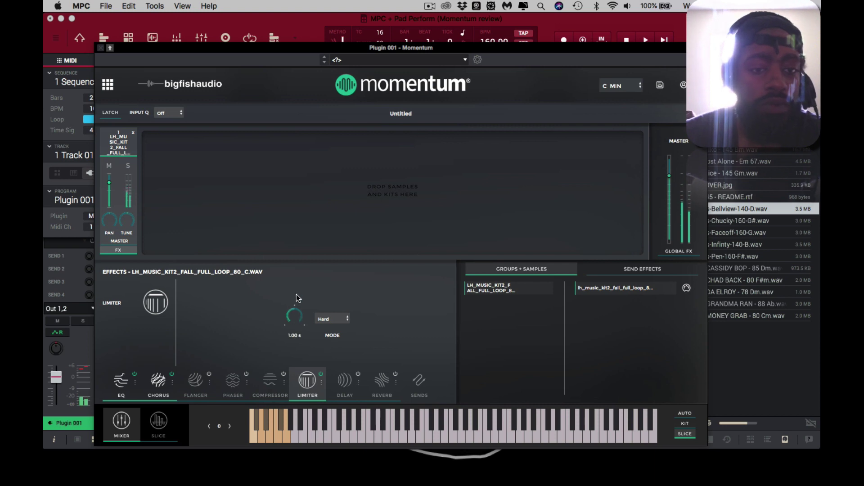
Step: Try the Delay on the loop's channel with its synced time set to 1/8 D
click(350, 384)
click(359, 374)
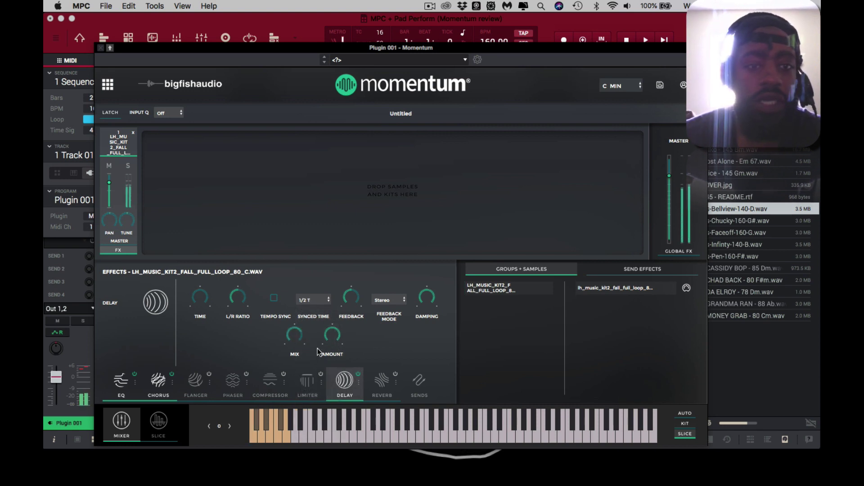
click(318, 301)
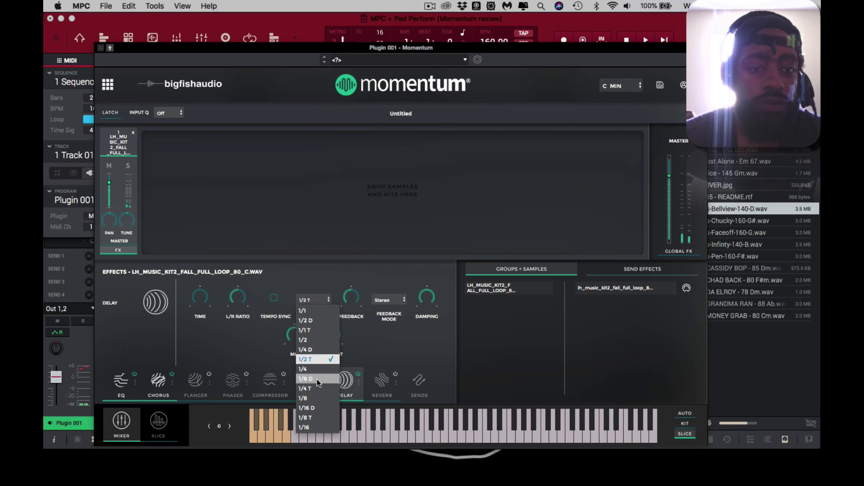
click(319, 381)
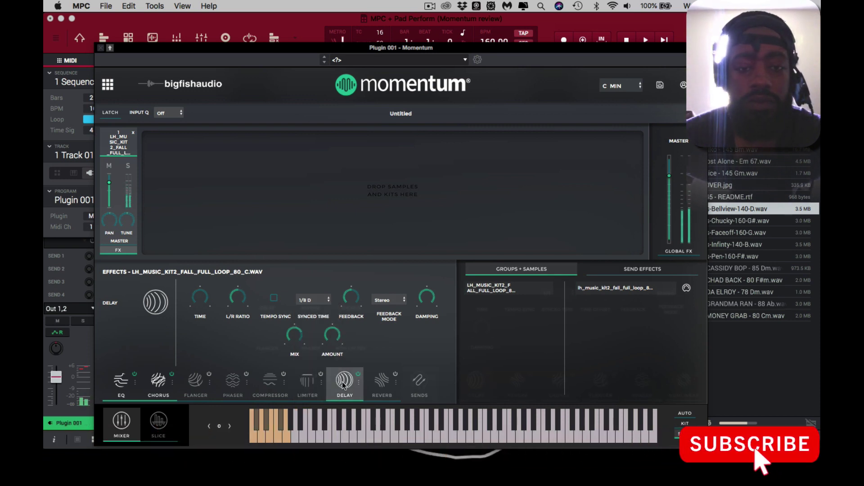
Step: Switch on the loop channel's Reverb and display the channel's send levels together with the send effects' Delay controls
click(419, 381)
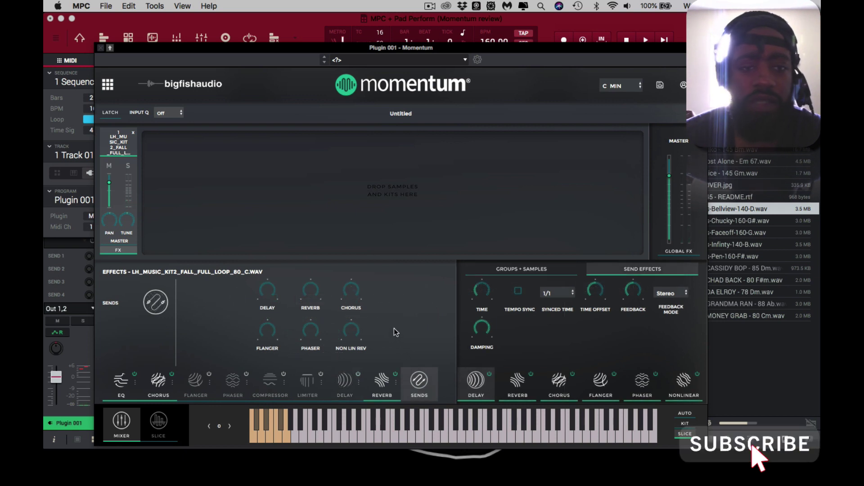
mouse_move(491, 332)
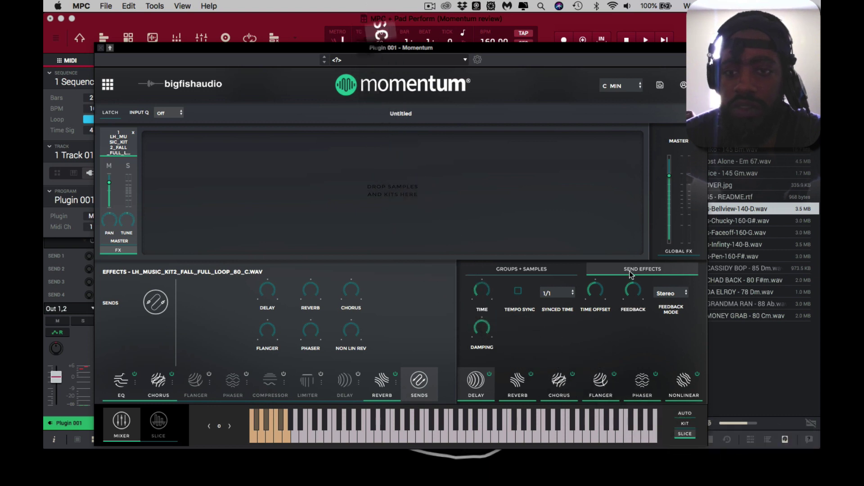
click(546, 271)
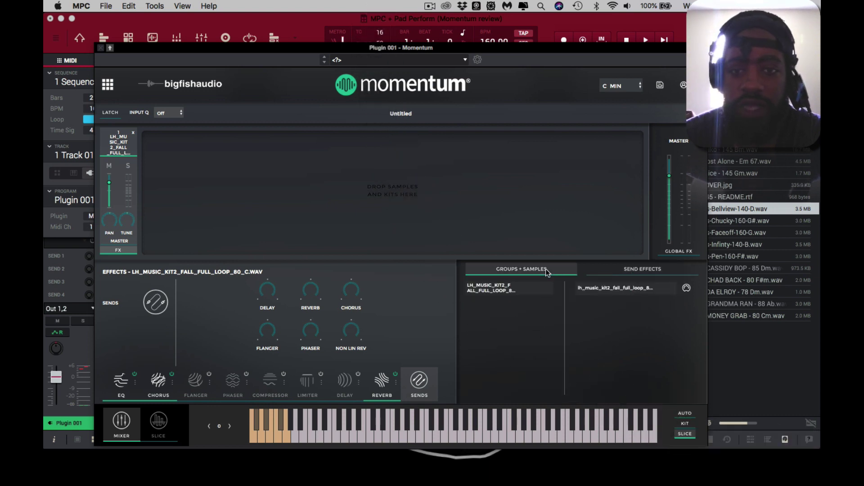
click(629, 272)
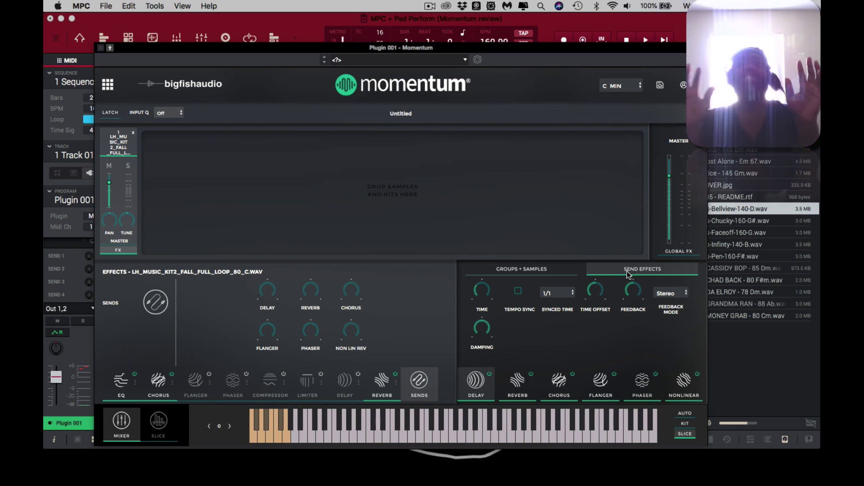